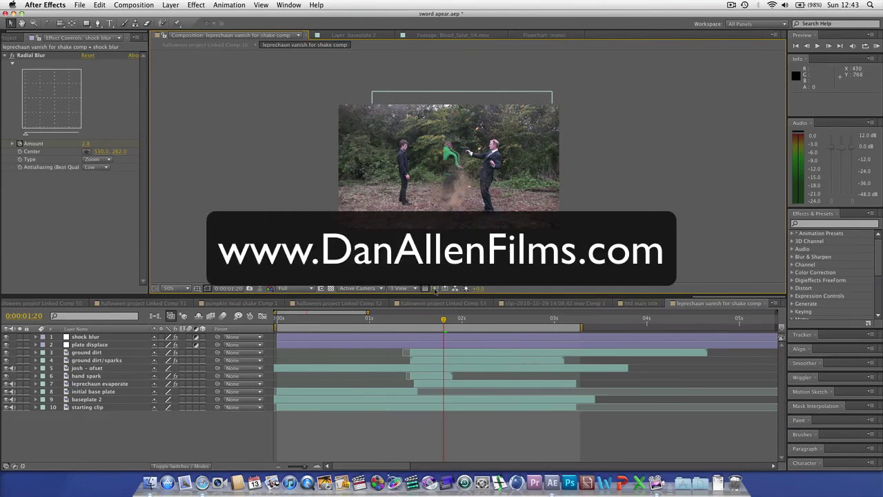
Scrub through the finished composite to 0:00:02:10, return to the first frame and give the composition view more height.
{"action": "left_click_drag", "start_coordinate": [404, 320], "coordinate": [499, 321]}
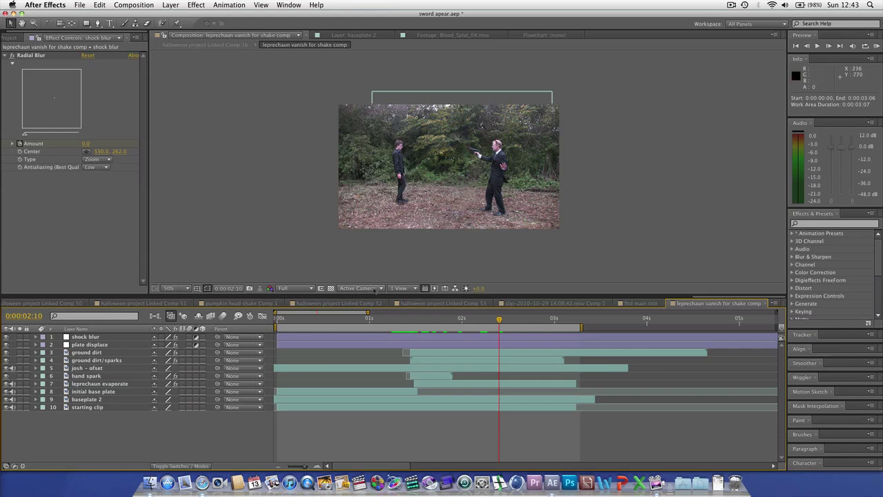
{"action": "left_click_drag", "start_coordinate": [299, 320], "coordinate": [277, 318]}
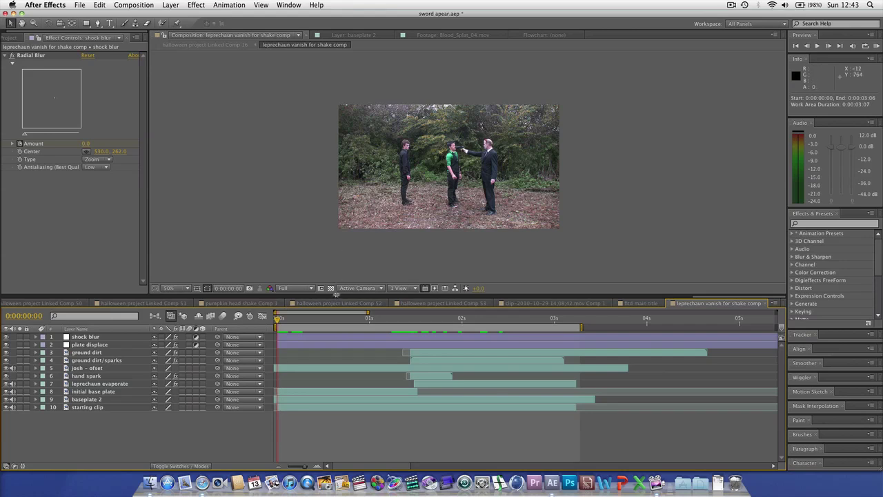
{"action": "left_click_drag", "start_coordinate": [336, 297], "coordinate": [333, 316]}
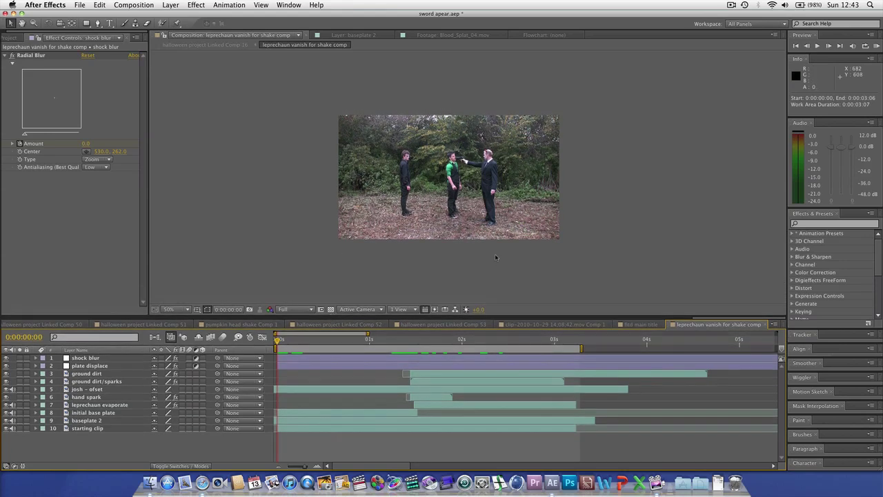
View the soloed starting clip at 100% and scrub through it to 0:00:02:18, then back to 0:00:01:22.
{"action": "key", "text": "slash"}
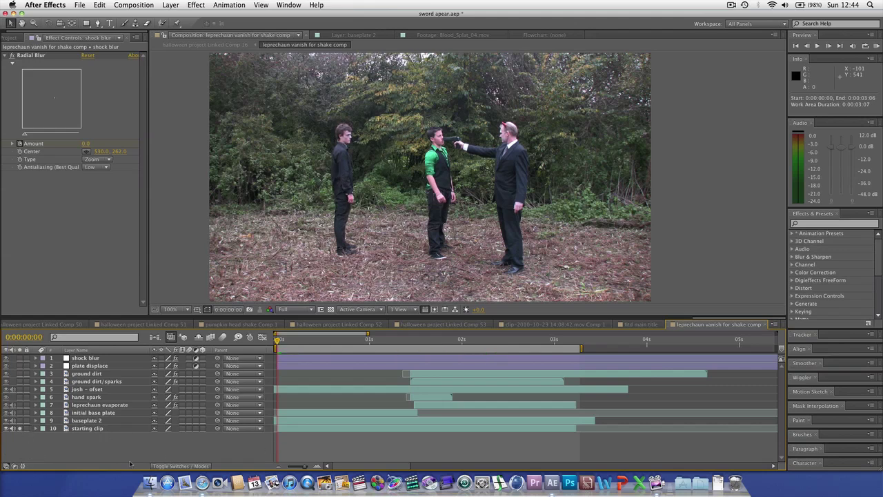
{"action": "left_click_drag", "start_coordinate": [282, 341], "coordinate": [530, 376]}
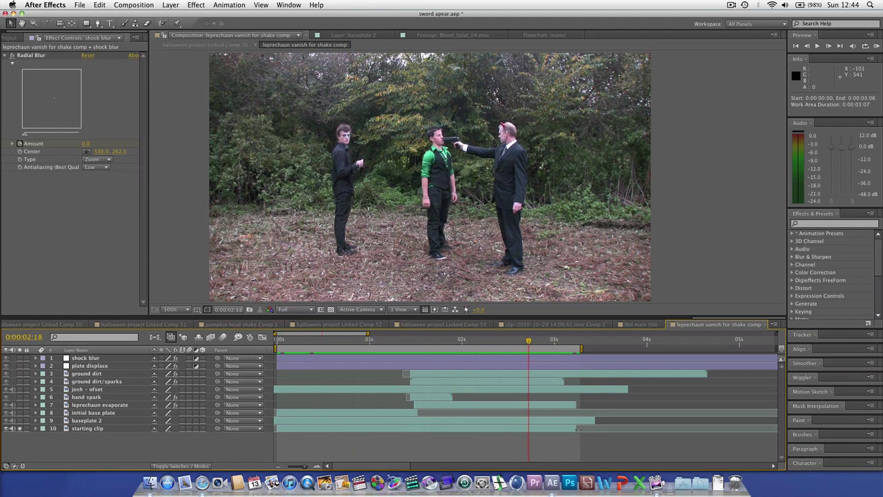
{"action": "left_click_drag", "start_coordinate": [530, 342], "coordinate": [469, 340]}
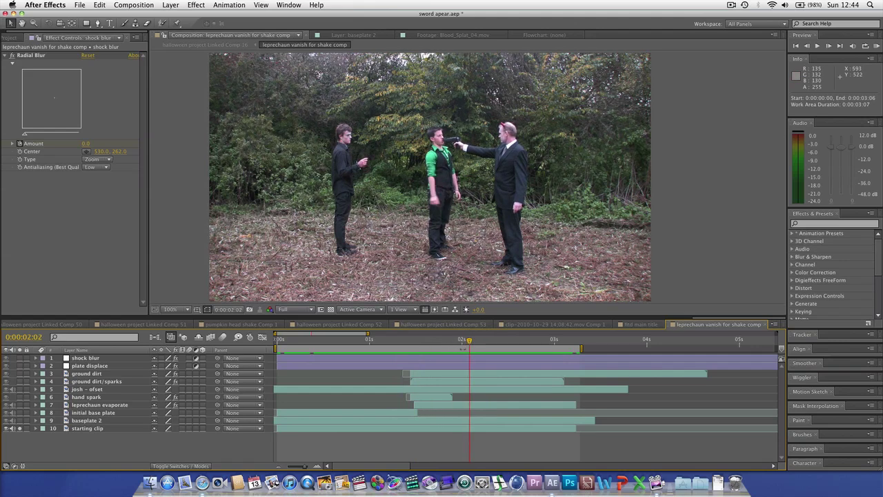
{"action": "left_click_drag", "start_coordinate": [469, 339], "coordinate": [452, 339]}
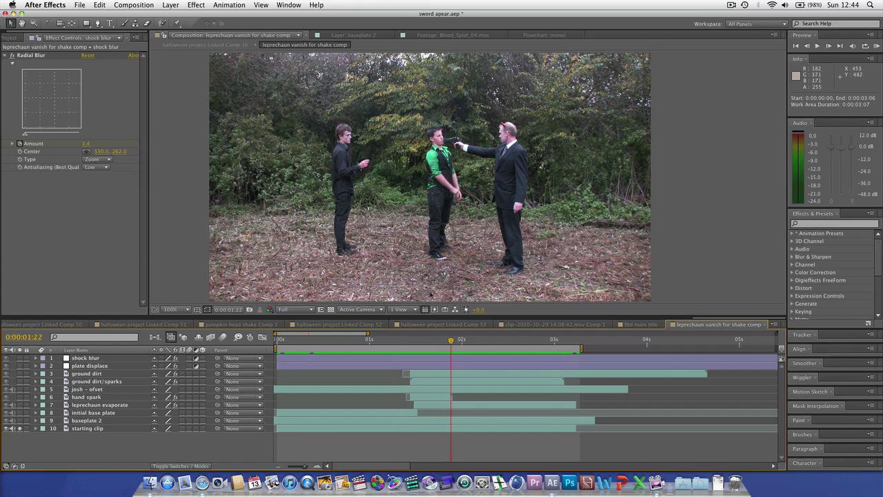
Step back through the soloed starting clip frame by frame to 0:00:01:09.
{"action": "key", "text": "Page_Up"}
{"action": "key", "text": "Page_Up"}
{"action": "key", "text": "Page_Up"}
{"action": "key", "text": "Page_Up"}
{"action": "key", "text": "Page_Up"}
{"action": "key", "text": "Page_Up"}
{"action": "key", "text": "Page_Up"}
{"action": "key", "text": "Page_Up"}
{"action": "key", "text": "Page_Up"}
{"action": "key", "text": "Page_Up"}
{"action": "key", "text": "Page_Up"}
{"action": "key", "text": "Page_Up"}
{"action": "key", "text": "Page_Up"}
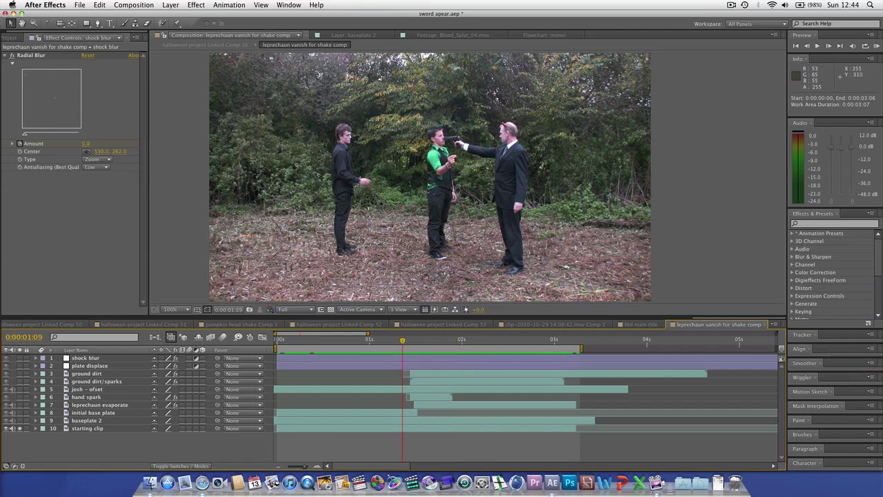
Move forward through the starting clip frame by frame to about 0:00:01:21 to examine the actors' movement.
{"action": "mouse_move", "coordinate": [403, 340]}
{"action": "left_mouse_down"}
{"action": "mouse_move", "coordinate": [441, 340]}
{"action": "mouse_move", "coordinate": [414, 340]}
{"action": "left_mouse_up"}
{"action": "key", "text": "Page_Down"}
{"action": "key", "text": "Page_Down"}
{"action": "key", "text": "Page_Down"}
{"action": "key", "text": "Page_Down"}
{"action": "key", "text": "Page_Down"}
{"action": "key", "text": "Page_Down"}
{"action": "key", "text": "Page_Down"}
{"action": "key", "text": "Page_Down"}
{"action": "key", "text": "Page_Down"}
{"action": "key", "text": "Page_Down"}
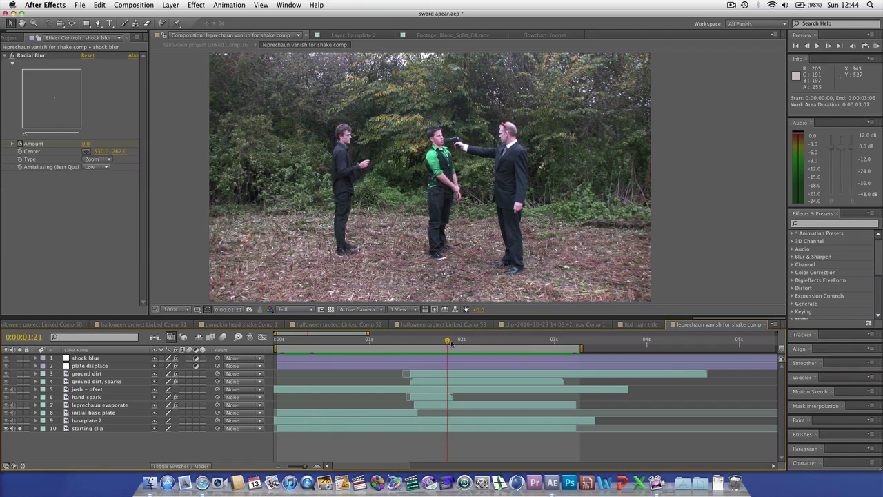
Take the starting clip and baseplate 2 out of solo, then scrub and preview the composite.
{"action": "left_click", "coordinate": [18, 428]}
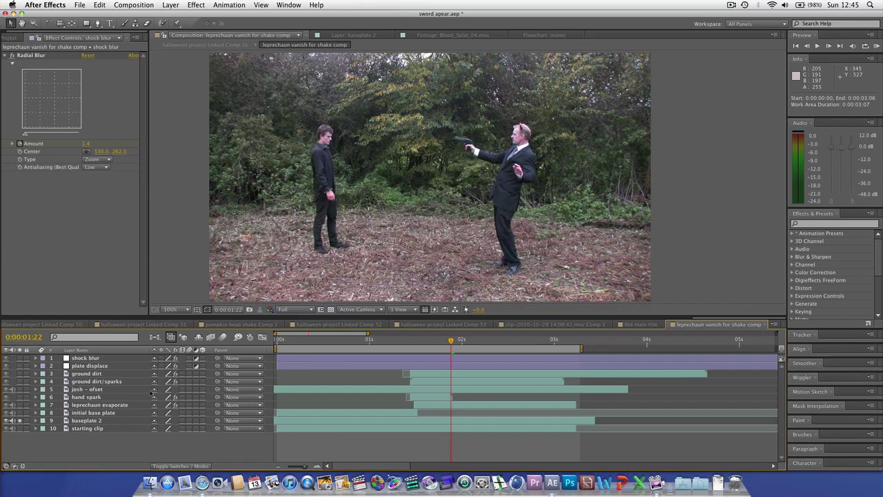
{"action": "left_click", "coordinate": [22, 419]}
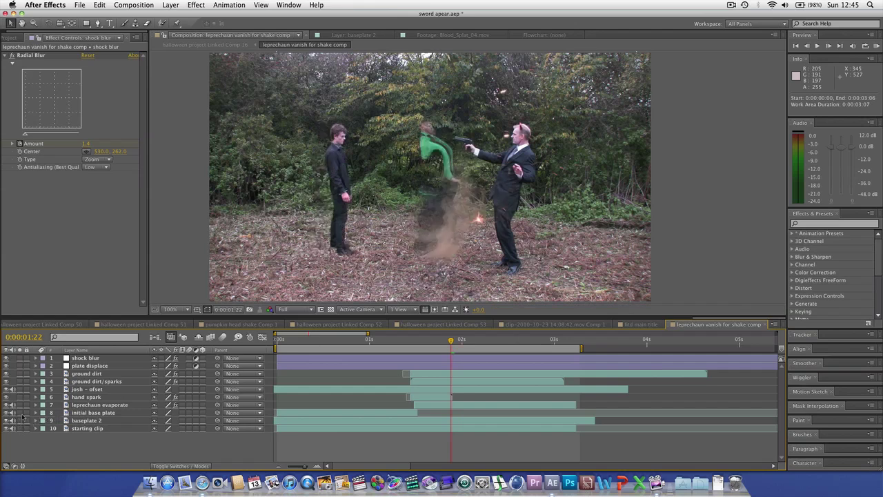
{"action": "left_click_drag", "start_coordinate": [323, 342], "coordinate": [408, 352]}
{"action": "key", "text": "KP_0"}
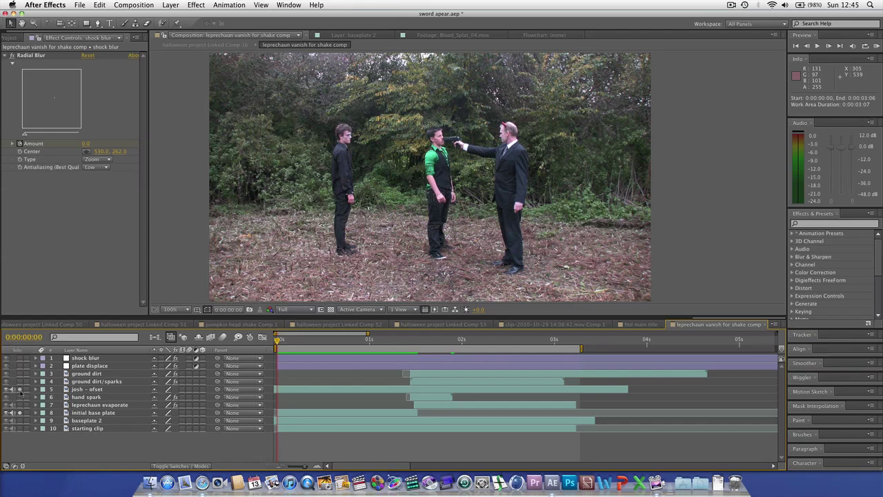
Select the soloed offset layer (layer 5), show its full mask outline at 50% and preview the frames.
{"action": "left_click", "coordinate": [95, 390]}
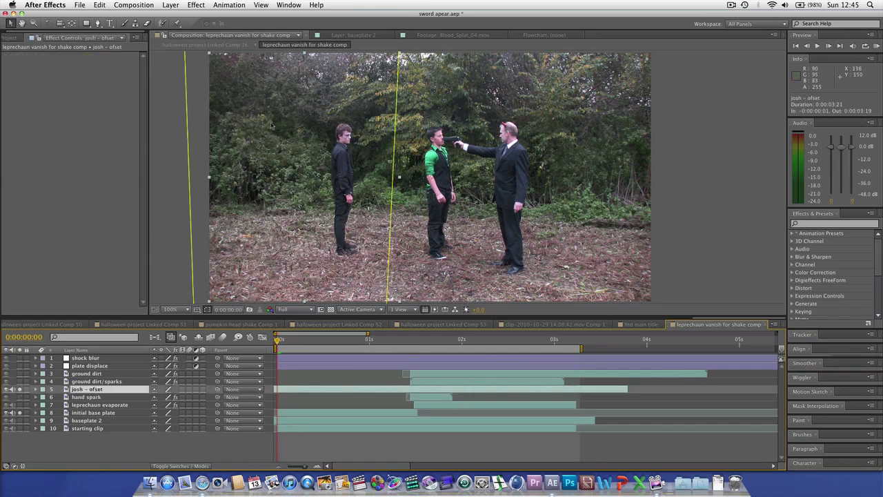
{"action": "key", "text": "comma"}
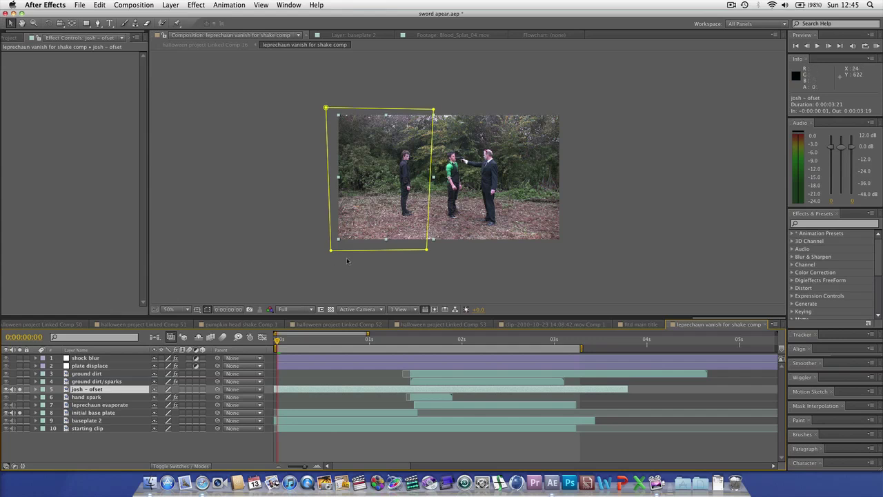
{"action": "key", "text": "KP_0"}
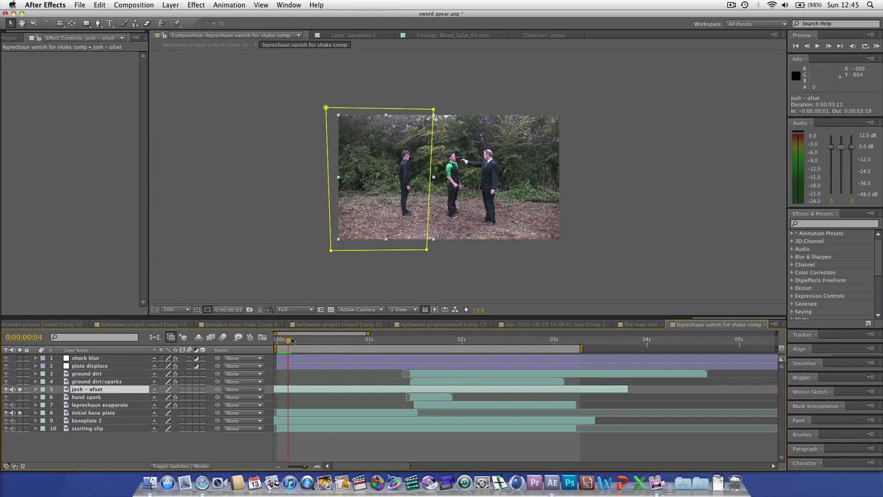
Try shifting the offset layer (layer 5) slightly forward in time and undo the shift.
{"action": "left_click_drag", "start_coordinate": [283, 336], "coordinate": [366, 341]}
{"action": "mouse_move", "coordinate": [293, 390]}
{"action": "left_mouse_down"}
{"action": "mouse_move", "coordinate": [325, 389]}
{"action": "mouse_move", "coordinate": [300, 388]}
{"action": "left_mouse_up"}
{"action": "key", "text": "super+z"}
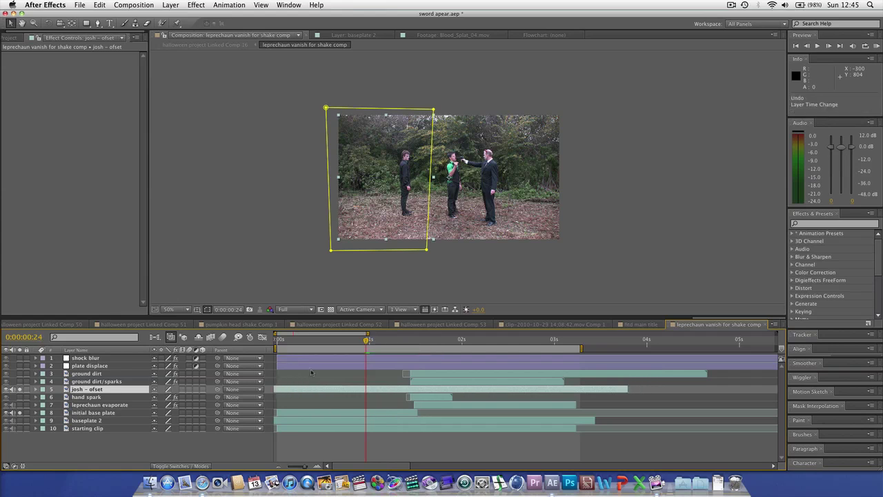
Play and scrub the masked offset layer over the initial base plate, ending at 0:00:01:07 at 100% view.
{"action": "key", "text": "space"}
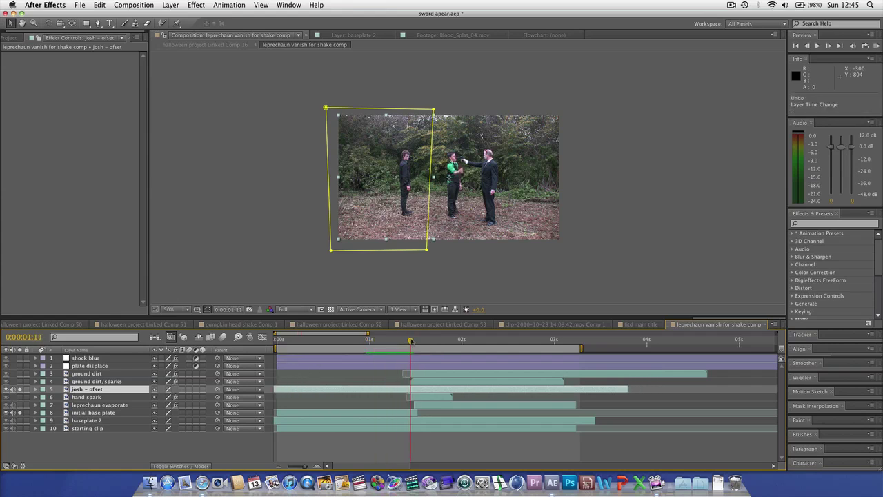
{"action": "left_click_drag", "start_coordinate": [418, 342], "coordinate": [306, 299]}
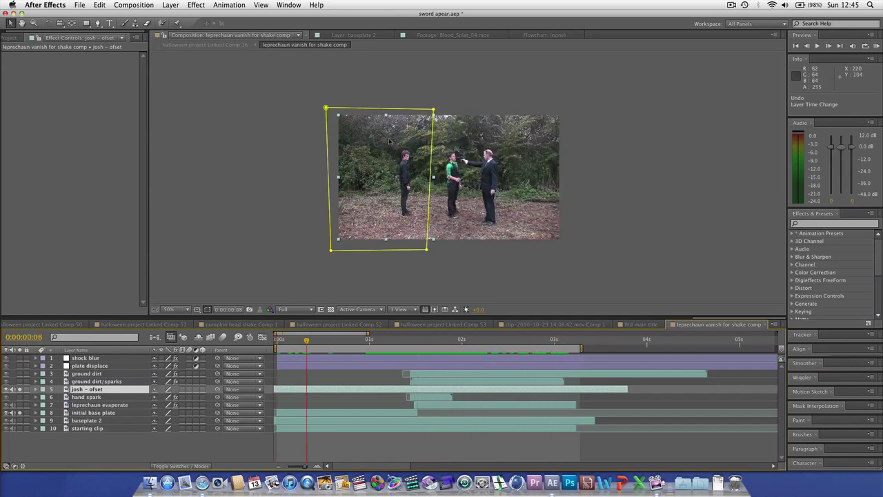
{"action": "key", "text": "slash"}
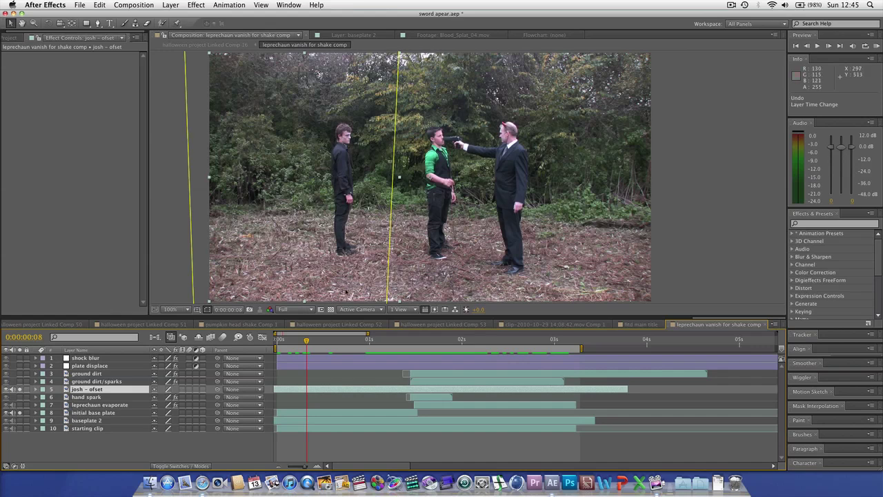
{"action": "left_click_drag", "start_coordinate": [311, 343], "coordinate": [395, 338]}
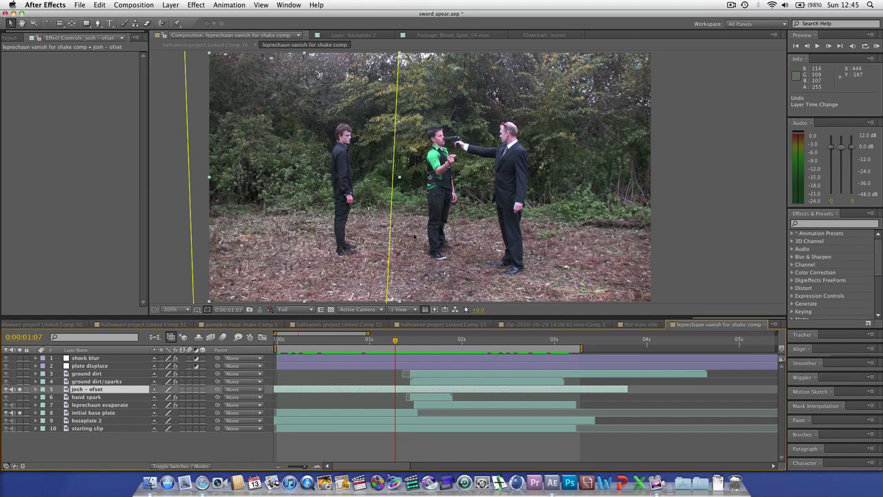
Inspect the offset layer's mask edge and advance to 0:00:01:13, at the end of the initial base plate.
{"action": "scroll", "coordinate": [510, 253], "scroll_direction": "down", "scroll_amount": 9}
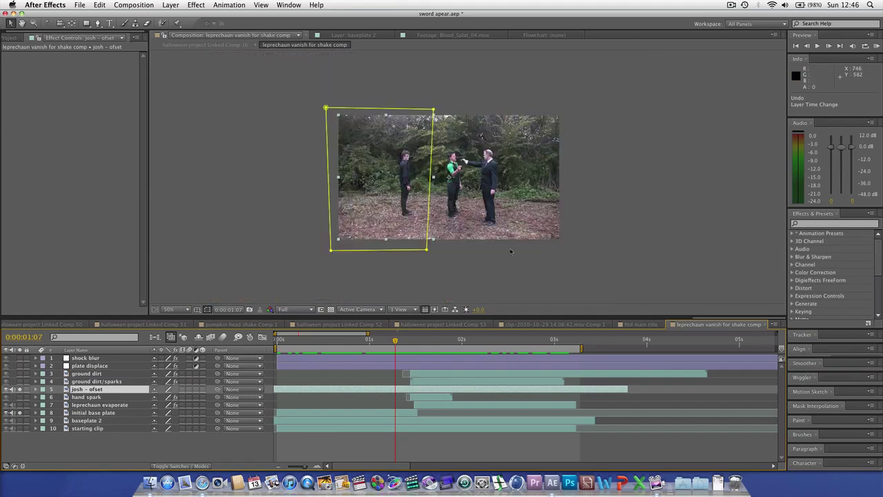
{"action": "scroll", "coordinate": [528, 250], "scroll_direction": "up", "scroll_amount": 14}
{"action": "scroll", "coordinate": [534, 208], "scroll_direction": "down", "scroll_amount": 10}
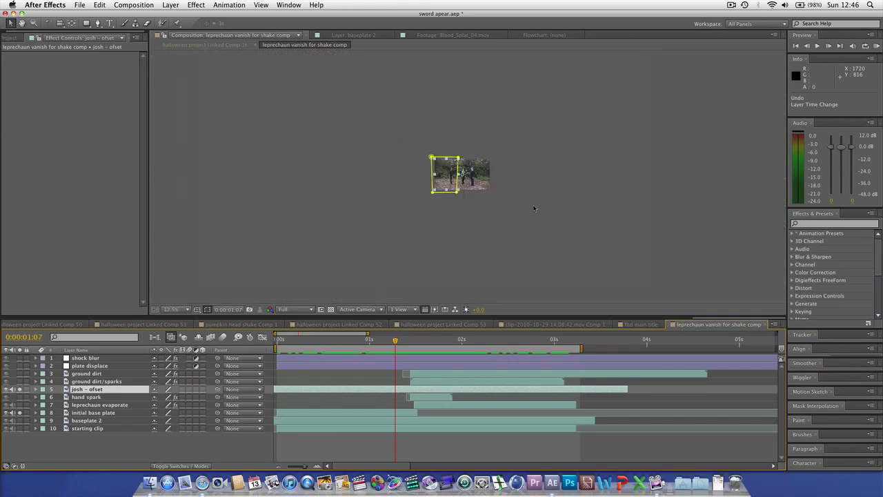
{"action": "scroll", "coordinate": [534, 207], "scroll_direction": "up", "scroll_amount": 4}
{"action": "scroll", "coordinate": [534, 208], "scroll_direction": "up", "scroll_amount": 2}
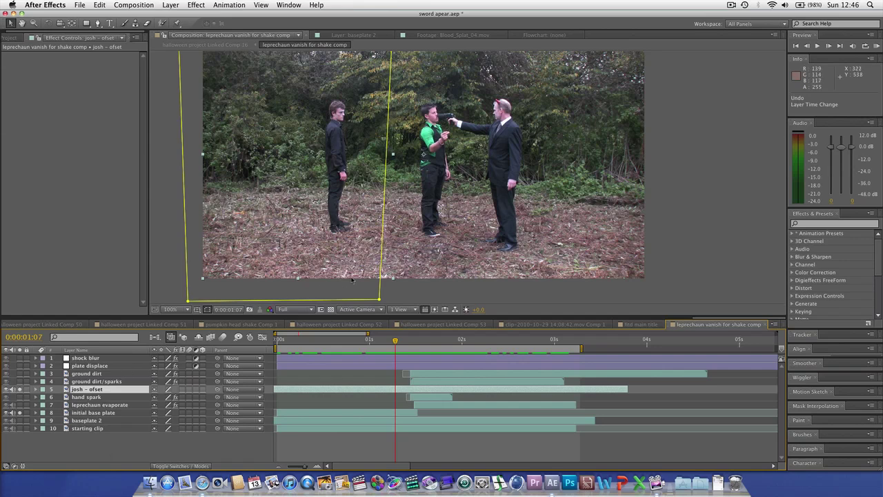
{"action": "key", "text": "Page_Down"}
{"action": "key", "text": "Page_Down"}
{"action": "key", "text": "Page_Down"}
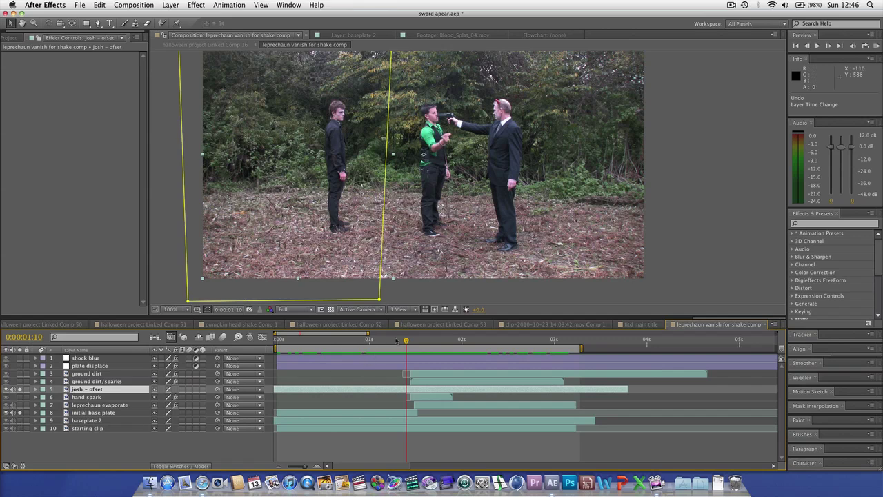
{"action": "left_click_drag", "start_coordinate": [407, 340], "coordinate": [418, 341]}
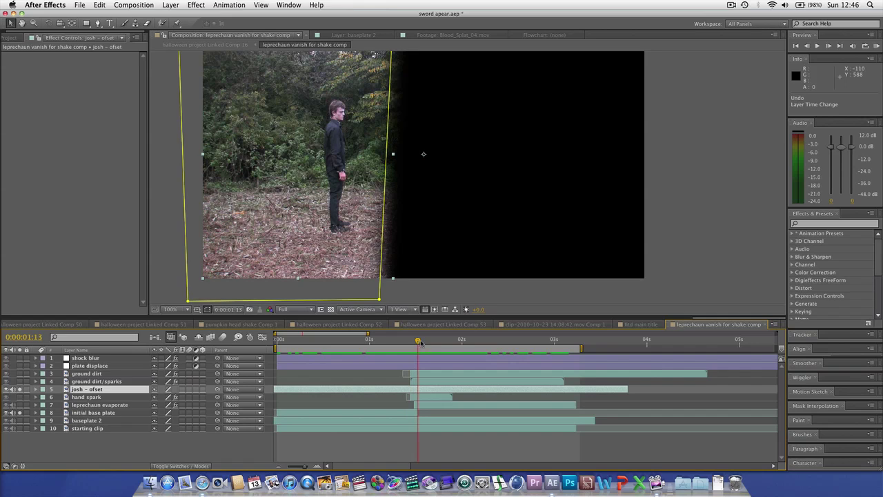
Solo baseplate 2 as well and scrub across the transition from the initial base plate, ending at 0:00:01:14.
{"action": "left_click", "coordinate": [20, 420]}
{"action": "mouse_move", "coordinate": [417, 342]}
{"action": "left_mouse_down"}
{"action": "mouse_move", "coordinate": [548, 345]}
{"action": "mouse_move", "coordinate": [390, 345]}
{"action": "mouse_move", "coordinate": [414, 345]}
{"action": "left_mouse_up"}
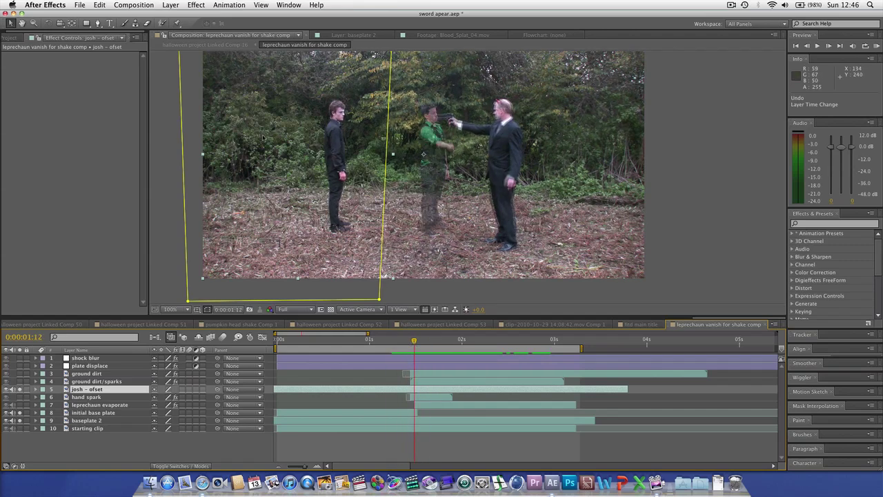
{"action": "left_click_drag", "start_coordinate": [411, 345], "coordinate": [412, 327]}
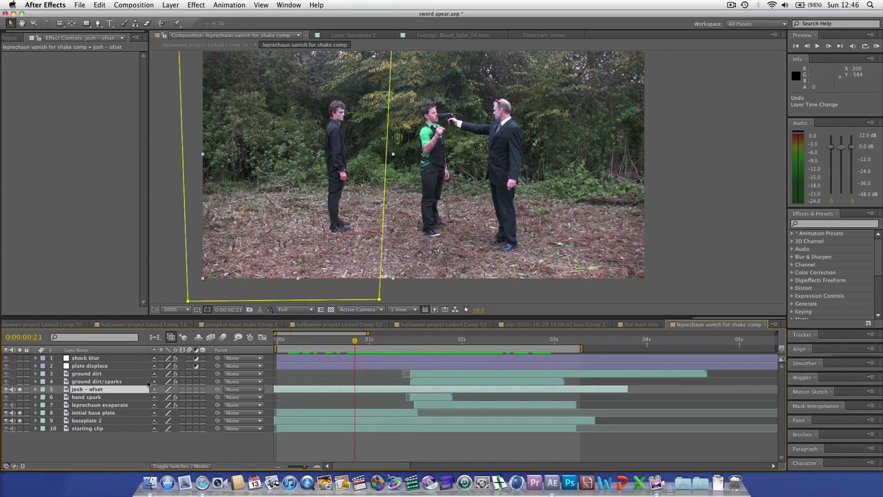
{"action": "mouse_move", "coordinate": [413, 341]}
{"action": "left_mouse_down"}
{"action": "mouse_move", "coordinate": [481, 343]}
{"action": "mouse_move", "coordinate": [392, 345]}
{"action": "mouse_move", "coordinate": [411, 350]}
{"action": "left_mouse_up"}
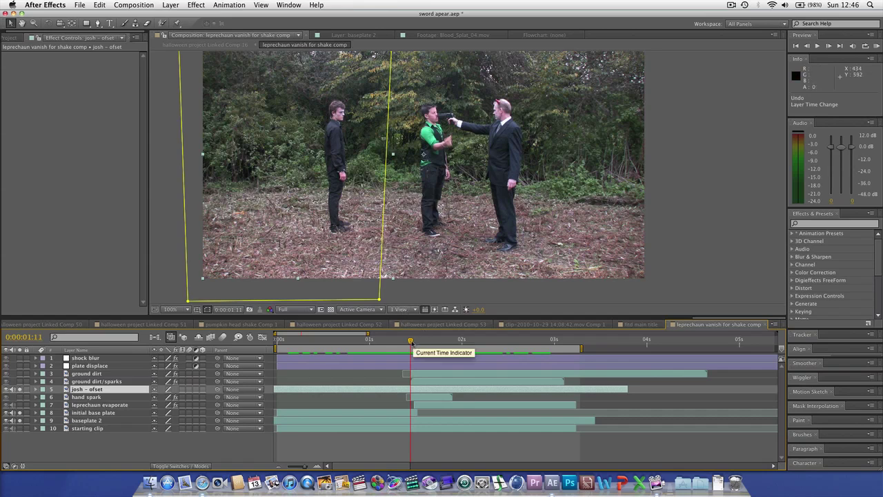
{"action": "left_click_drag", "start_coordinate": [412, 343], "coordinate": [414, 343]}
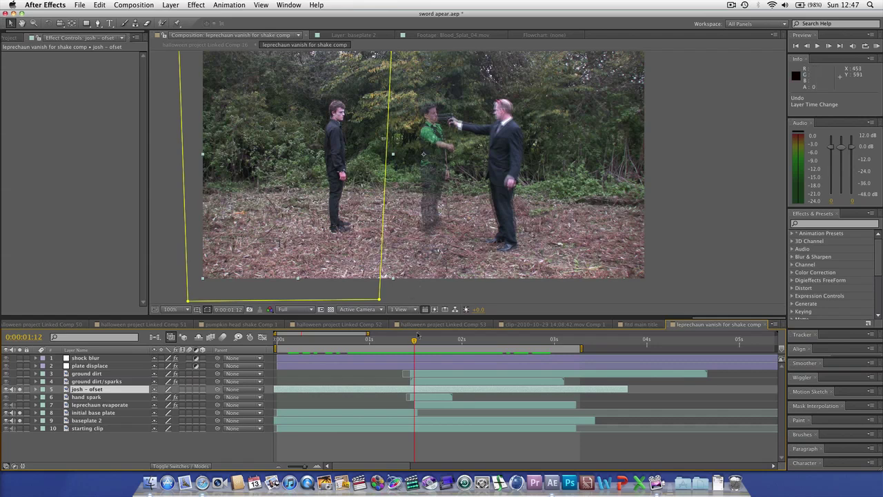
{"action": "mouse_move", "coordinate": [416, 342]}
{"action": "left_mouse_down"}
{"action": "mouse_move", "coordinate": [464, 341]}
{"action": "mouse_move", "coordinate": [394, 341]}
{"action": "mouse_move", "coordinate": [423, 343]}
{"action": "left_mouse_up"}
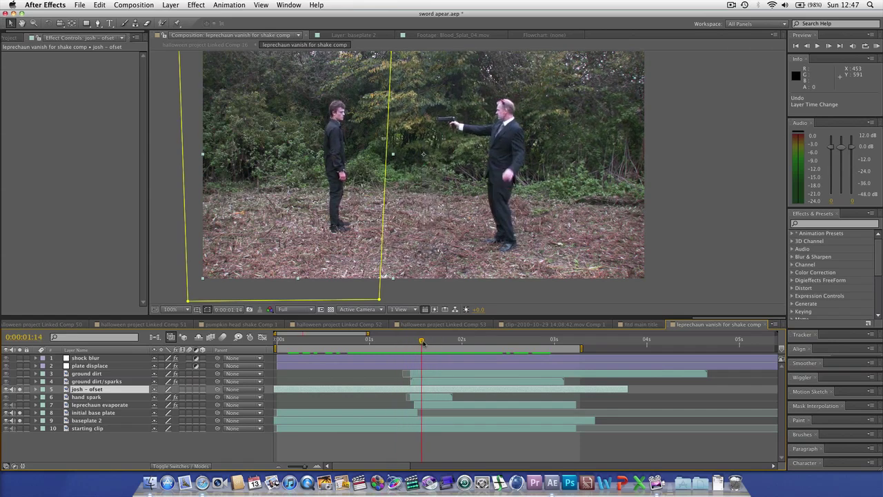
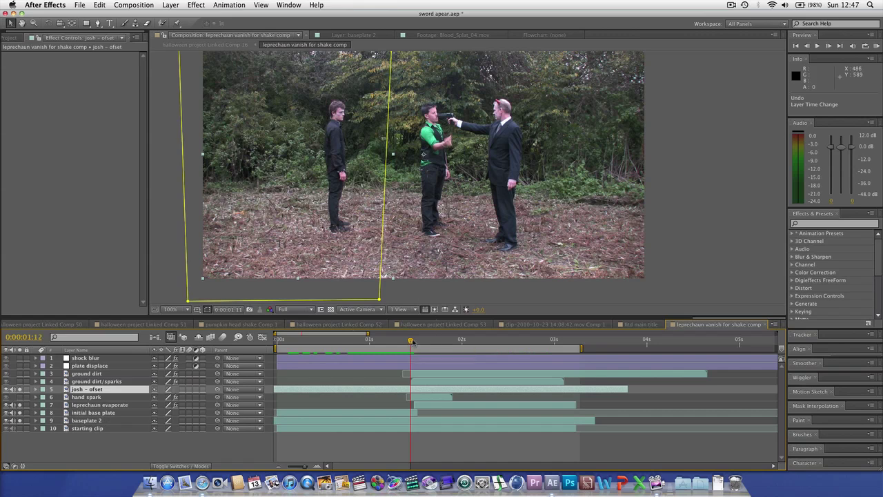
Toggle the solo of the leprechaun evaporate layer at 0:00:01:12 to compare the frame, leaving it soloed.
{"action": "left_click_drag", "start_coordinate": [412, 341], "coordinate": [415, 342]}
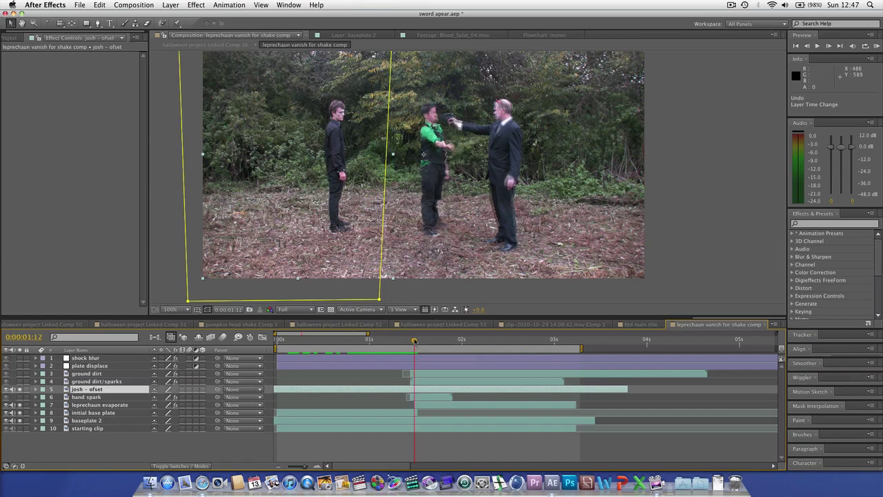
{"action": "left_click", "coordinate": [20, 406]}
{"action": "left_click", "coordinate": [19, 406]}
{"action": "left_click", "coordinate": [19, 405]}
{"action": "left_click", "coordinate": [19, 405]}
Go to 0:00:01:14 and turn off the Turbulent Displace effect on the leprechaun evaporate layer.
{"action": "left_click_drag", "start_coordinate": [416, 341], "coordinate": [421, 342]}
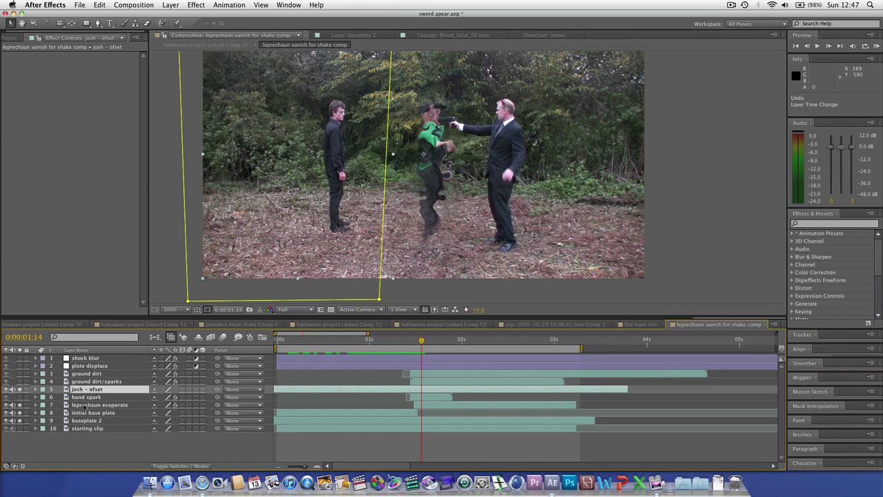
{"action": "left_click", "coordinate": [83, 406]}
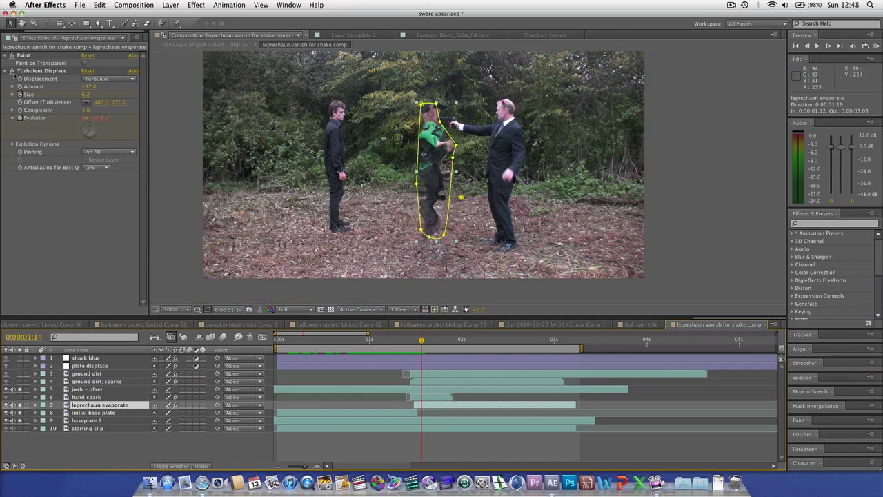
{"action": "left_click", "coordinate": [12, 71]}
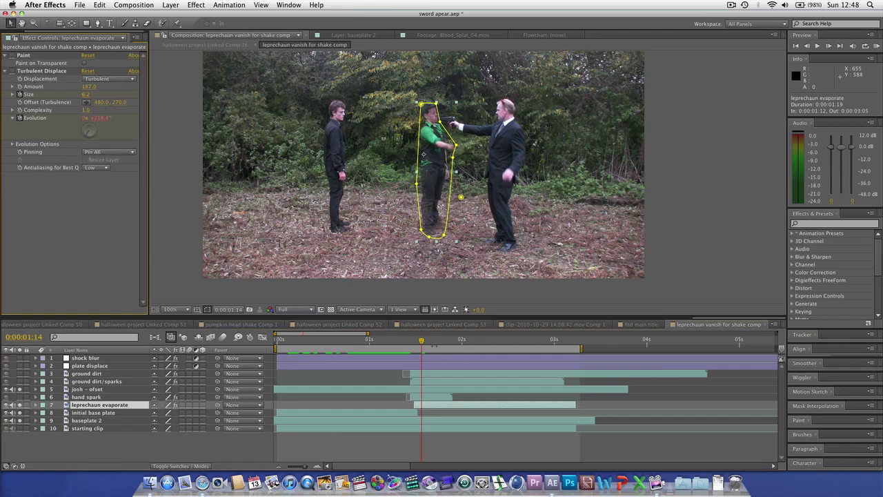
Go to 0:00:01:15 and turn on the leprechaun evaporate layer's Paint effect, comparing the area around the gun.
{"action": "mouse_move", "coordinate": [421, 342]}
{"action": "left_mouse_down"}
{"action": "mouse_move", "coordinate": [458, 342]}
{"action": "mouse_move", "coordinate": [407, 342]}
{"action": "mouse_move", "coordinate": [461, 343]}
{"action": "mouse_move", "coordinate": [425, 341]}
{"action": "left_mouse_up"}
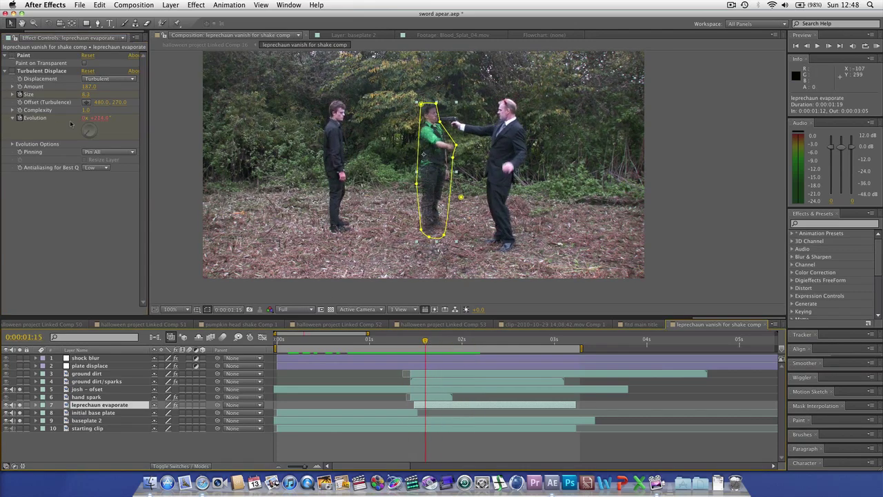
{"action": "left_click", "coordinate": [13, 56]}
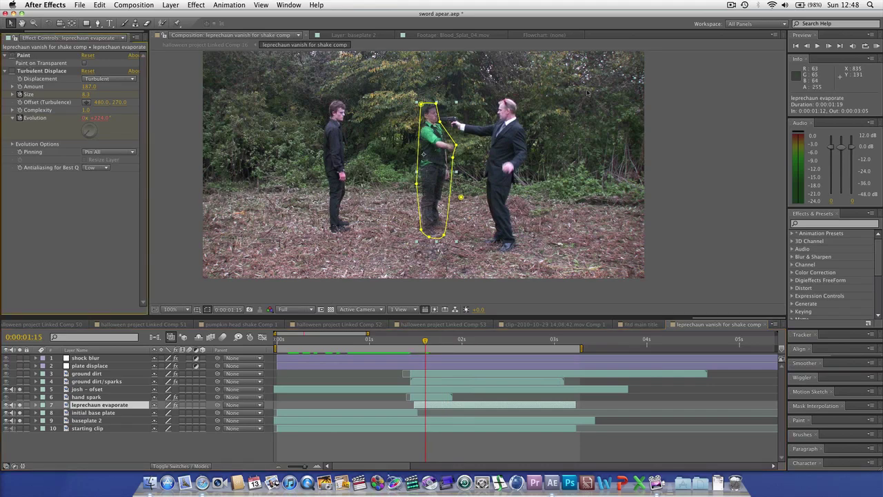
{"action": "key", "text": "period"}
{"action": "key", "text": "period"}
{"action": "key", "text": "h"}
{"action": "left_click_drag", "start_coordinate": [399, 233], "coordinate": [392, 296]}
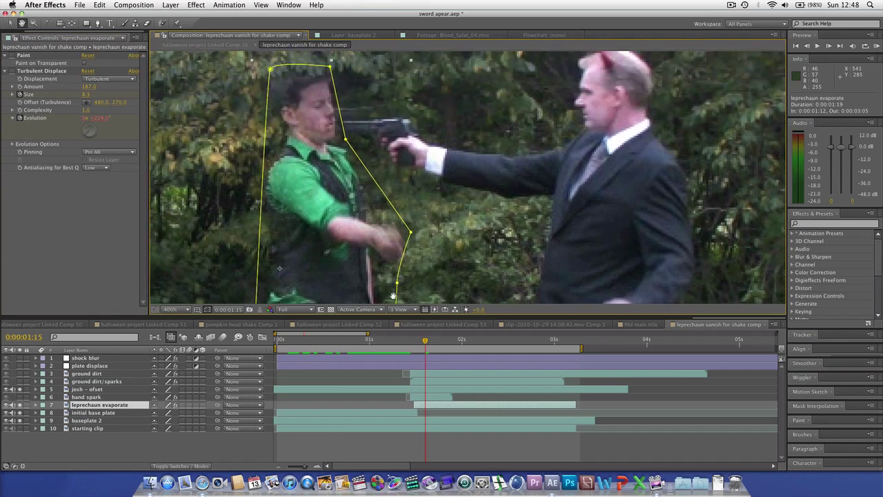
{"action": "key", "text": "v"}
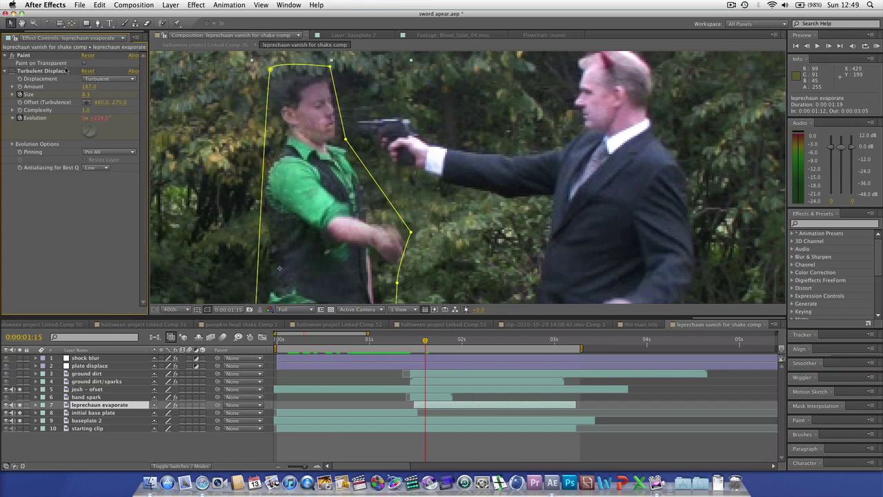
Turn the Turbulent Displace effect back on and scrub between 0:00:01:15 and 0:00:01:12 to examine the distortion.
{"action": "left_click", "coordinate": [12, 71]}
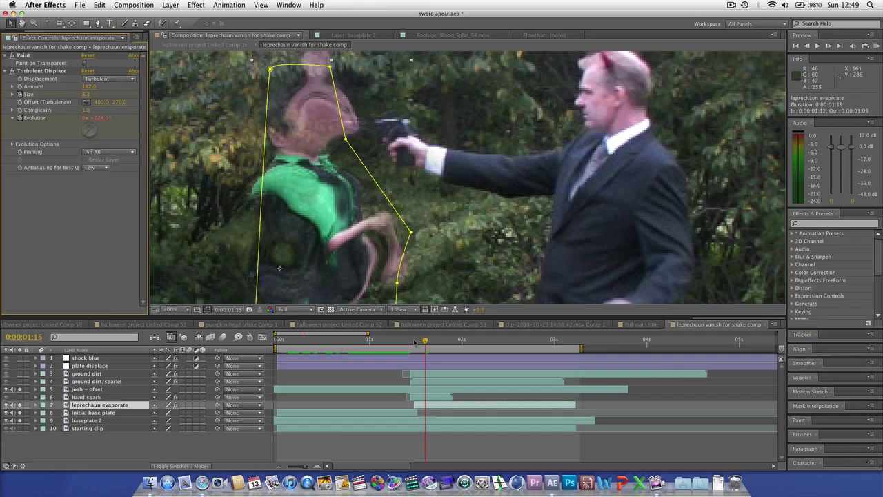
{"action": "mouse_move", "coordinate": [414, 342]}
{"action": "left_mouse_down"}
{"action": "mouse_move", "coordinate": [437, 342]}
{"action": "mouse_move", "coordinate": [425, 341]}
{"action": "left_mouse_up"}
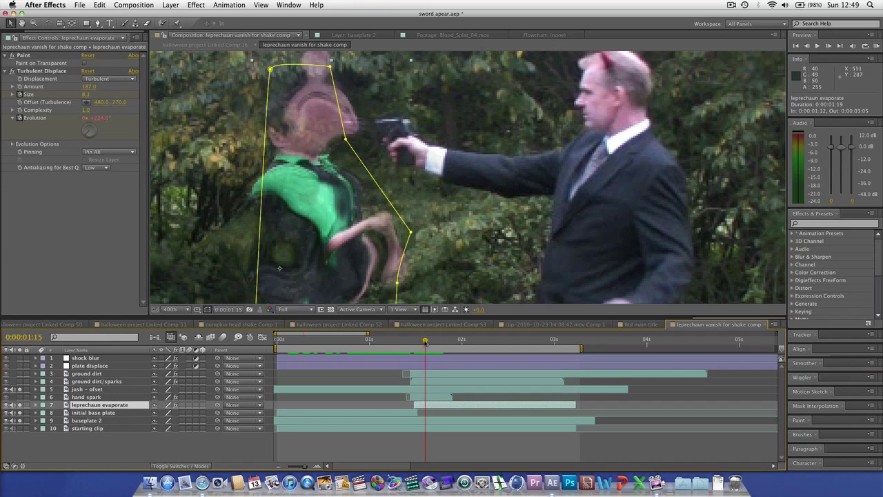
{"action": "left_click_drag", "start_coordinate": [425, 342], "coordinate": [415, 342]}
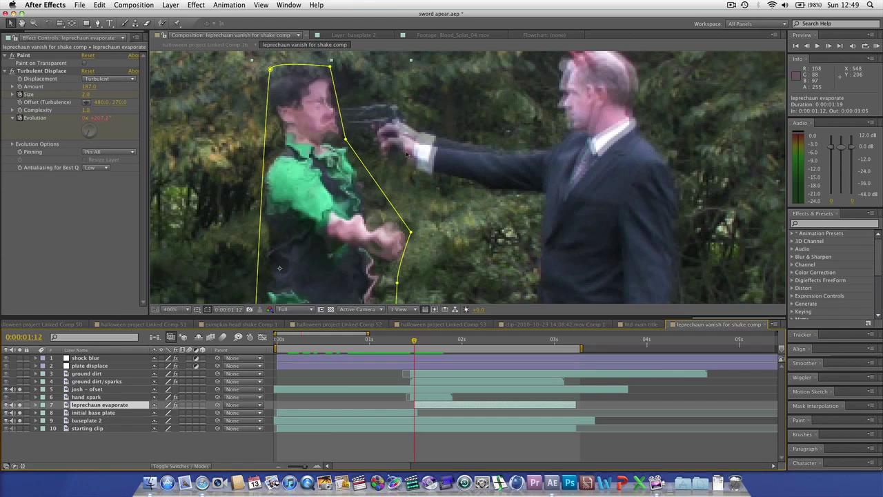
{"action": "key", "text": "comma"}
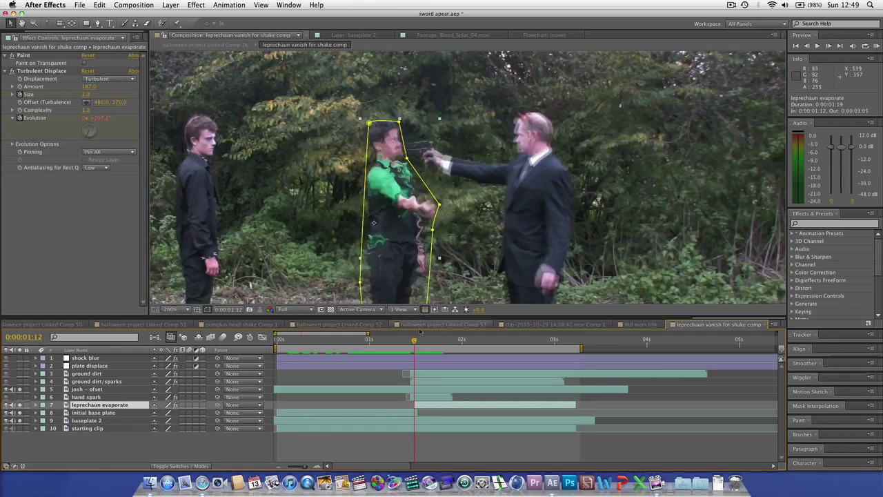
Reveal the leprechaun evaporate layer's Opacity keyframes at 0:00:01:20 and scrub to the last keyframe at 0:00:02:13.
{"action": "left_click_drag", "start_coordinate": [416, 344], "coordinate": [444, 348]}
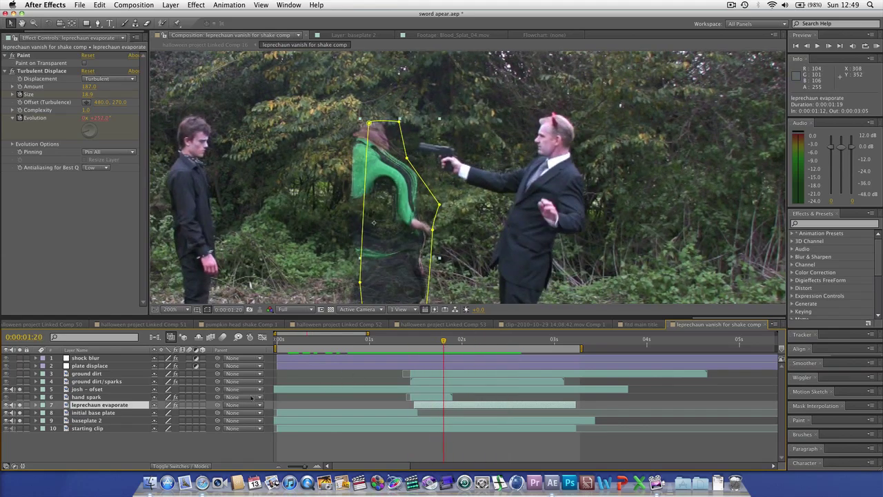
{"action": "key", "text": "t"}
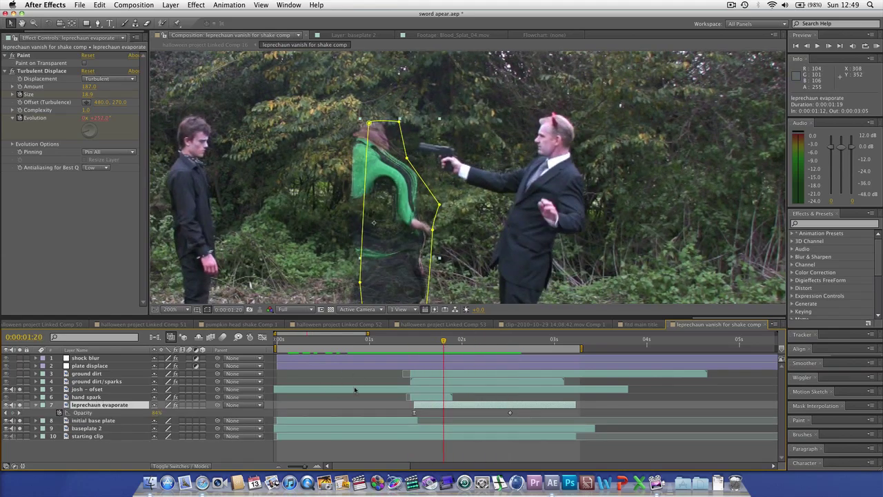
{"action": "left_click_drag", "start_coordinate": [420, 344], "coordinate": [510, 350]}
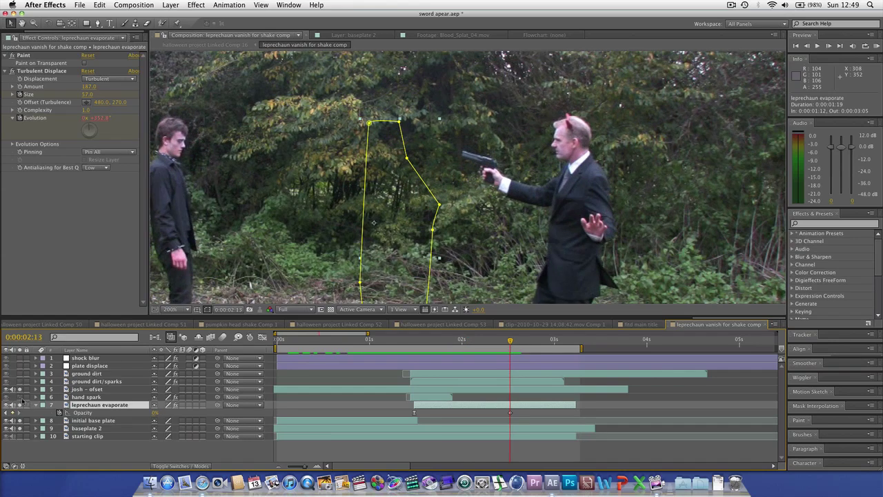
Solo the hand spark layer and scrub across the start of the vanish from 0:00:01:11, ending at 0:00:01:16.
{"action": "left_click", "coordinate": [414, 341]}
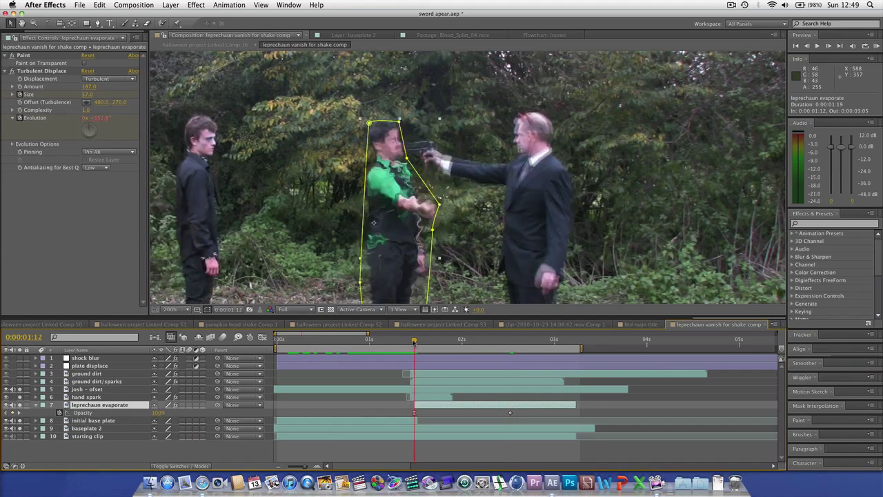
{"action": "left_click_drag", "start_coordinate": [414, 341], "coordinate": [411, 342]}
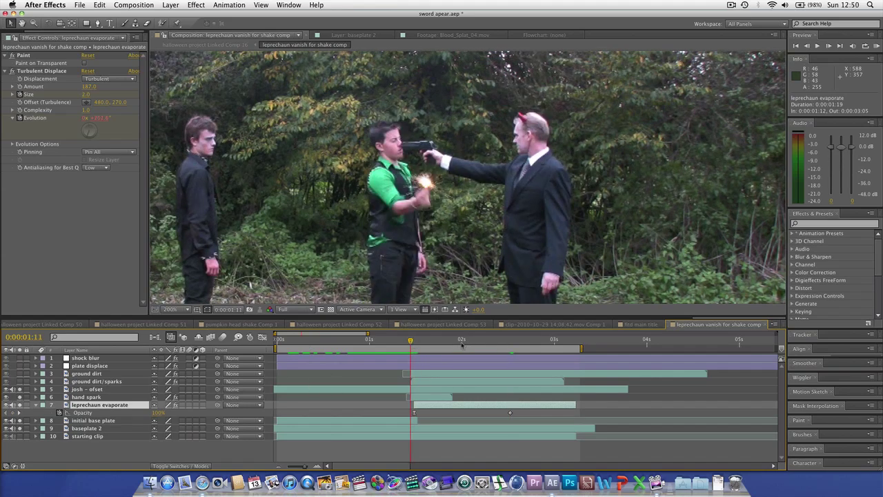
{"action": "key", "text": "comma"}
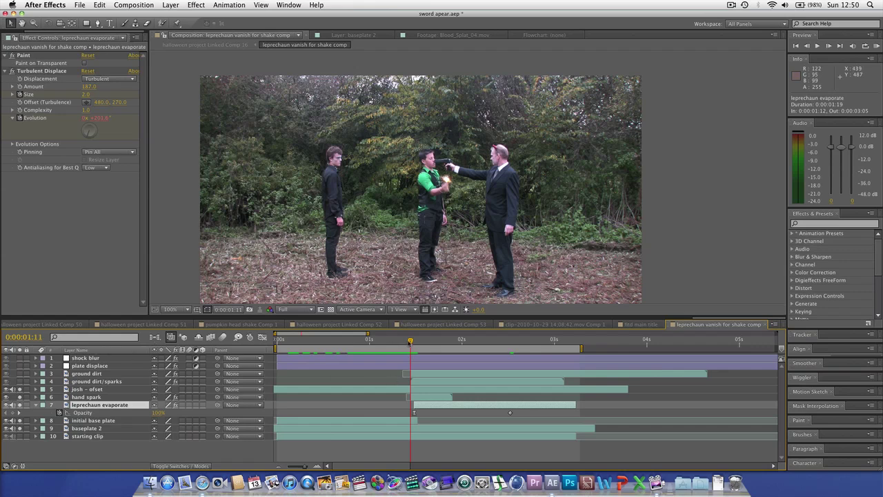
{"action": "mouse_move", "coordinate": [411, 341]}
{"action": "left_mouse_down"}
{"action": "mouse_move", "coordinate": [429, 342]}
{"action": "mouse_move", "coordinate": [417, 341]}
{"action": "left_mouse_up"}
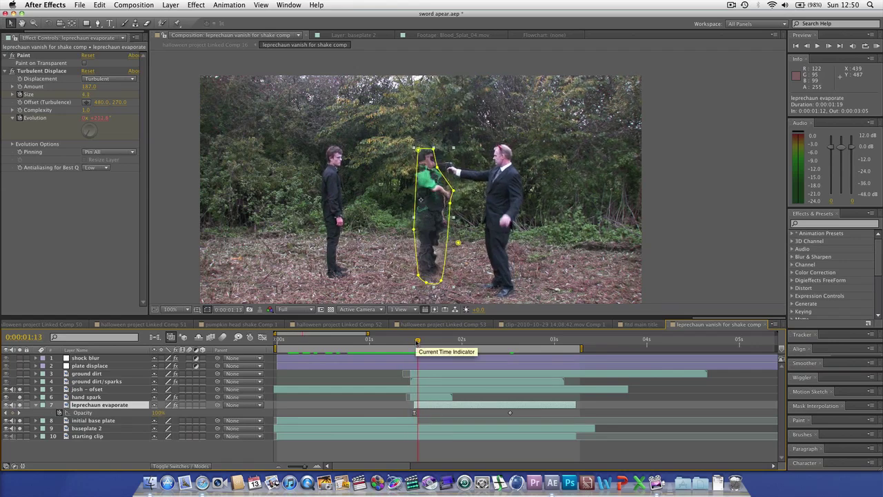
{"action": "left_click", "coordinate": [414, 340]}
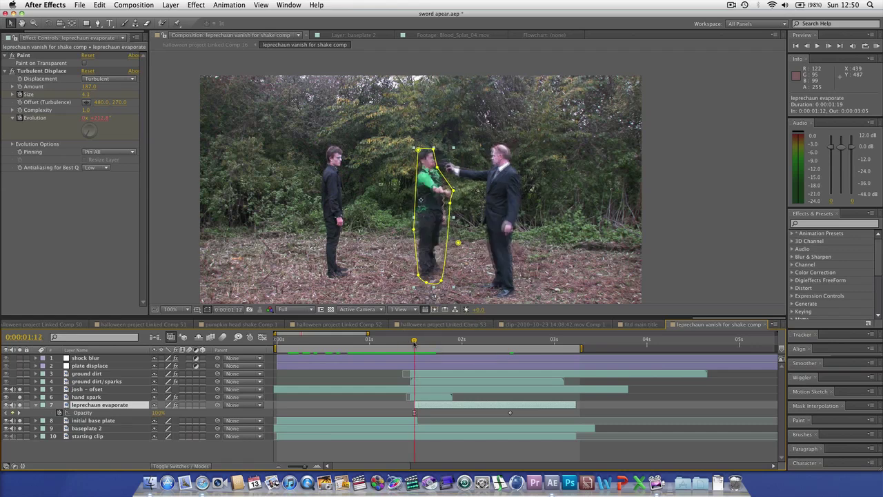
{"action": "mouse_move", "coordinate": [414, 343]}
{"action": "left_mouse_down"}
{"action": "mouse_move", "coordinate": [400, 343]}
{"action": "mouse_move", "coordinate": [430, 341]}
{"action": "left_mouse_up"}
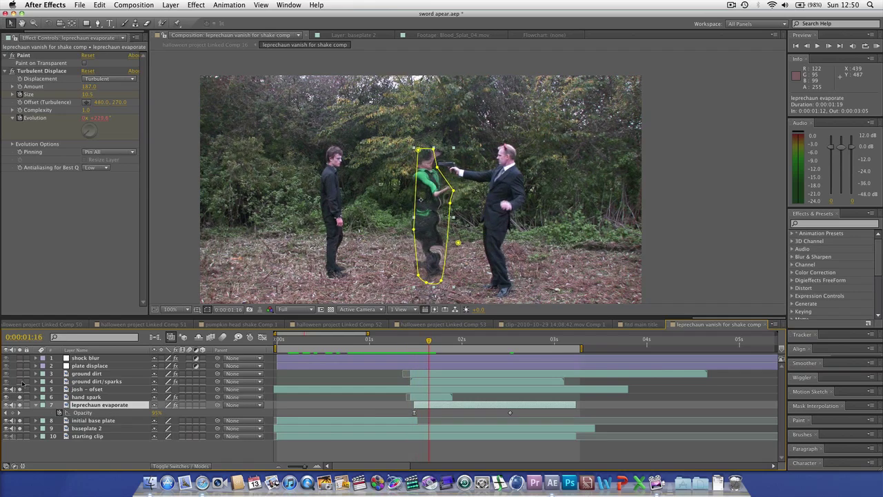
Solo the ground dirt/sparks layer, go back to 0:00:01:14 and select the layer to show its mask and effects.
{"action": "left_click", "coordinate": [22, 382]}
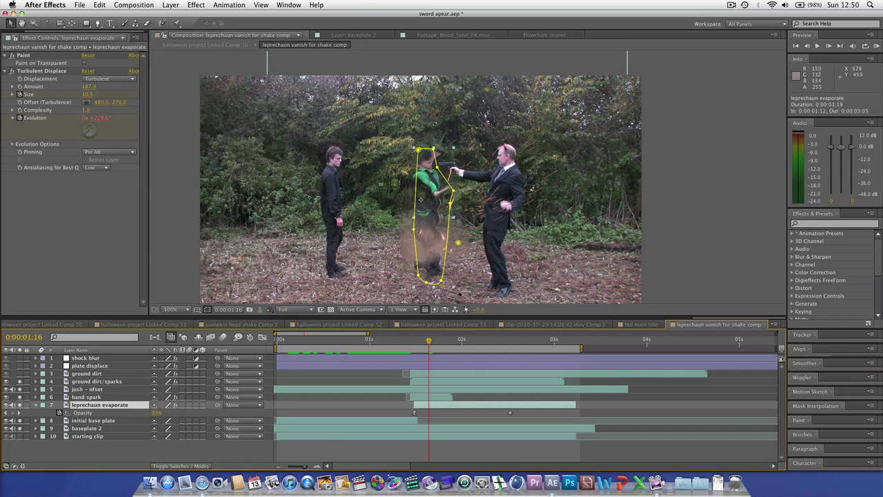
{"action": "mouse_move", "coordinate": [430, 345]}
{"action": "left_mouse_down"}
{"action": "mouse_move", "coordinate": [416, 340]}
{"action": "mouse_move", "coordinate": [439, 340]}
{"action": "mouse_move", "coordinate": [421, 340]}
{"action": "left_mouse_up"}
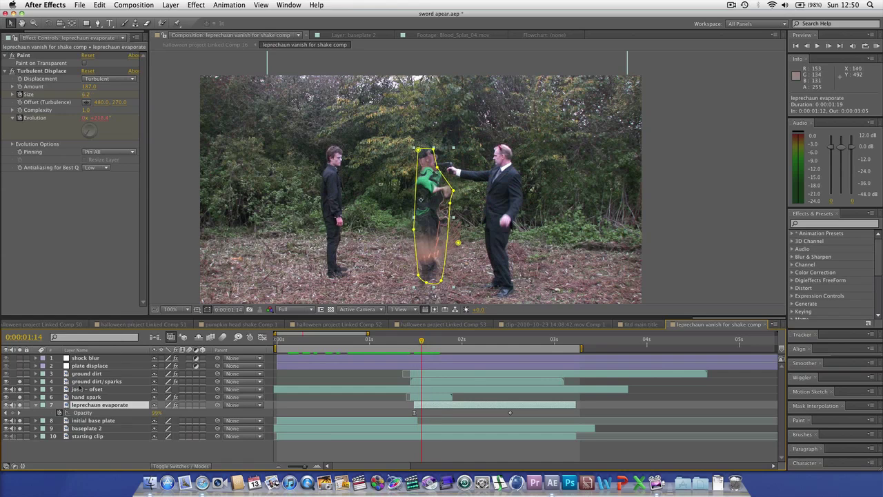
{"action": "left_click", "coordinate": [82, 381]}
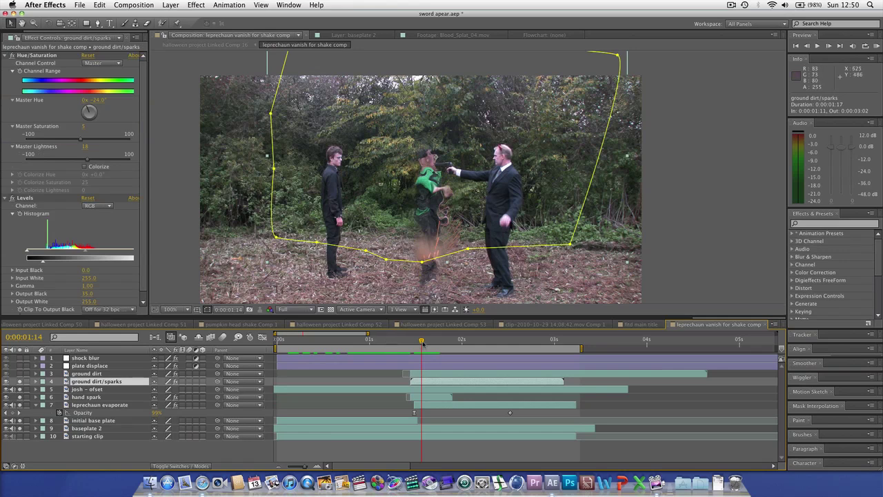
Scrub the ground dirt/sparks burst and play it from 0:00:01:14, stopping at 0:00:02:09.
{"action": "left_click_drag", "start_coordinate": [423, 343], "coordinate": [459, 342]}
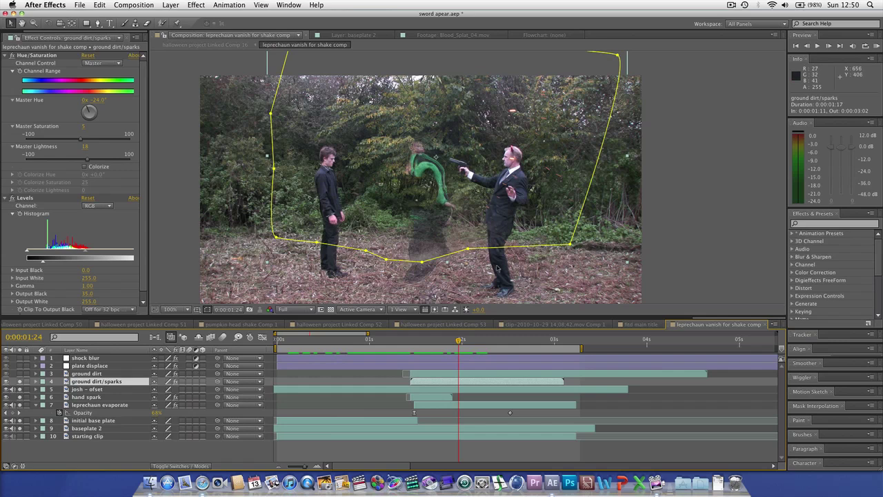
{"action": "left_click_drag", "start_coordinate": [459, 341], "coordinate": [421, 341]}
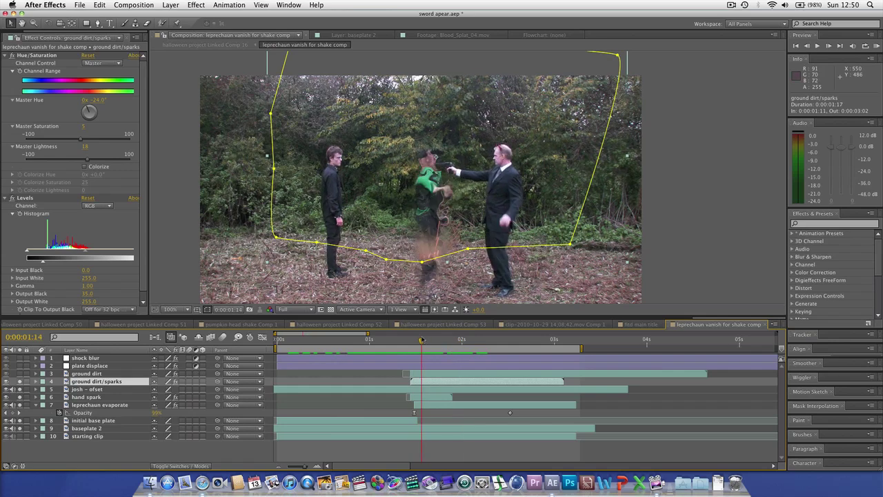
{"action": "key", "text": "space"}
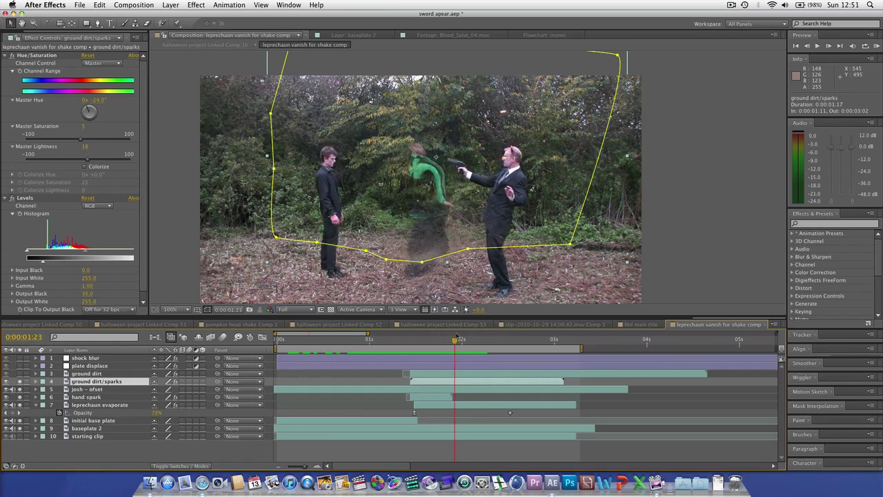
{"action": "key", "text": "space"}
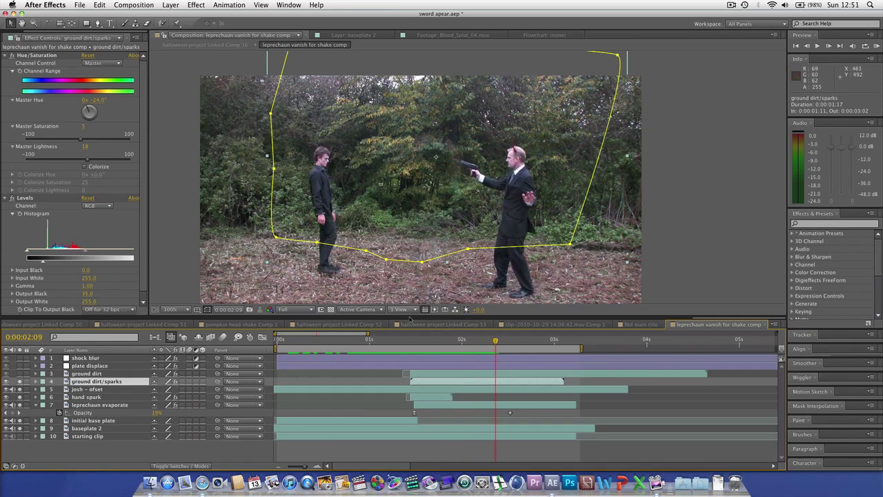
Solo the ground dirt layer and scrub back and forth through the dirt burst, ending at 0:00:01:18.
{"action": "left_click", "coordinate": [19, 373]}
{"action": "left_click_drag", "start_coordinate": [410, 345], "coordinate": [417, 345]}
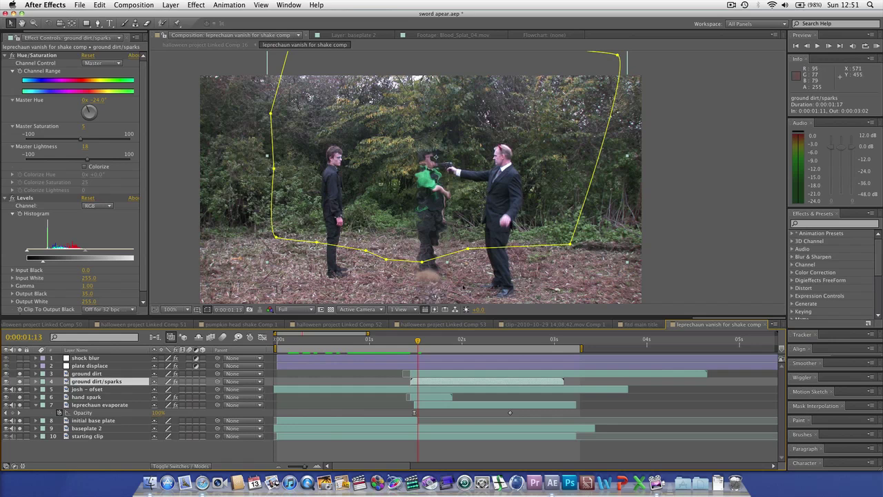
{"action": "mouse_move", "coordinate": [416, 339]}
{"action": "left_mouse_down"}
{"action": "mouse_move", "coordinate": [454, 339]}
{"action": "mouse_move", "coordinate": [433, 339]}
{"action": "left_mouse_up"}
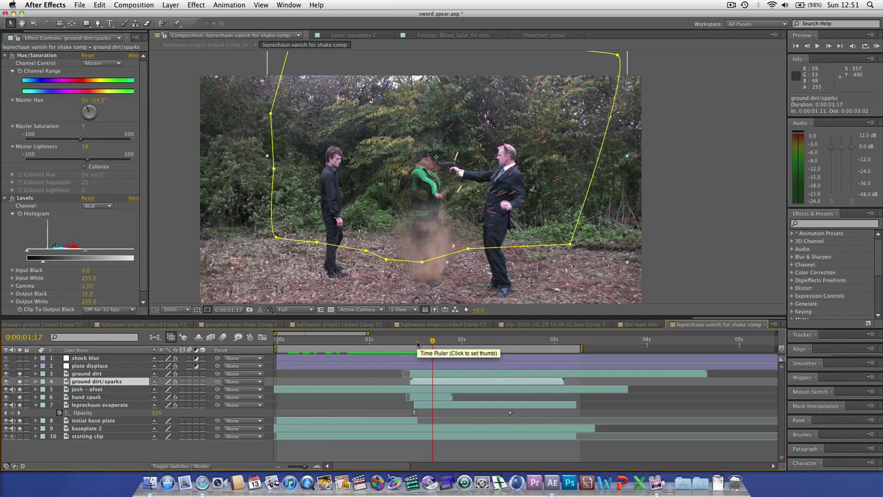
{"action": "mouse_move", "coordinate": [418, 342]}
{"action": "left_mouse_down"}
{"action": "mouse_move", "coordinate": [518, 342]}
{"action": "mouse_move", "coordinate": [409, 361]}
{"action": "left_mouse_up"}
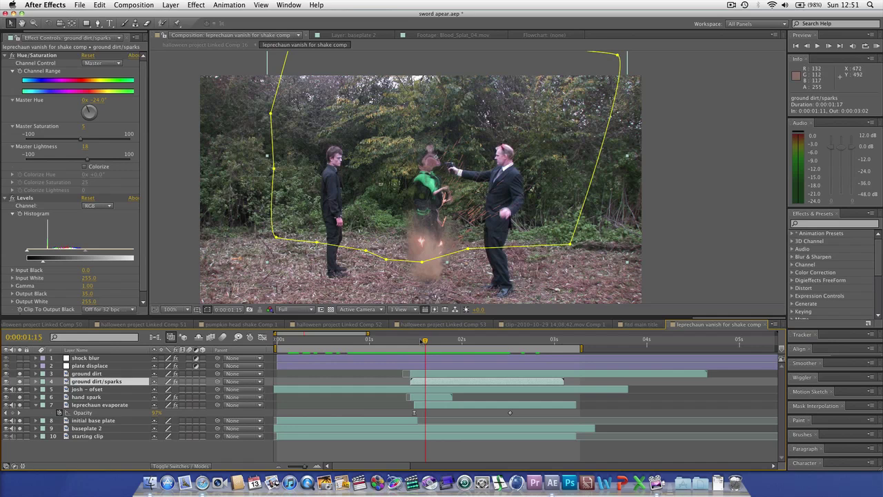
{"action": "left_click_drag", "start_coordinate": [422, 340], "coordinate": [496, 346]}
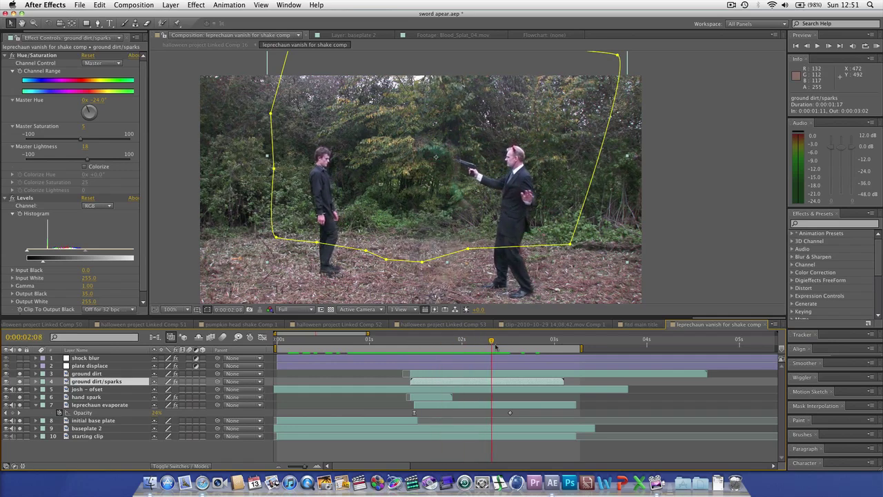
{"action": "left_click", "coordinate": [422, 343]}
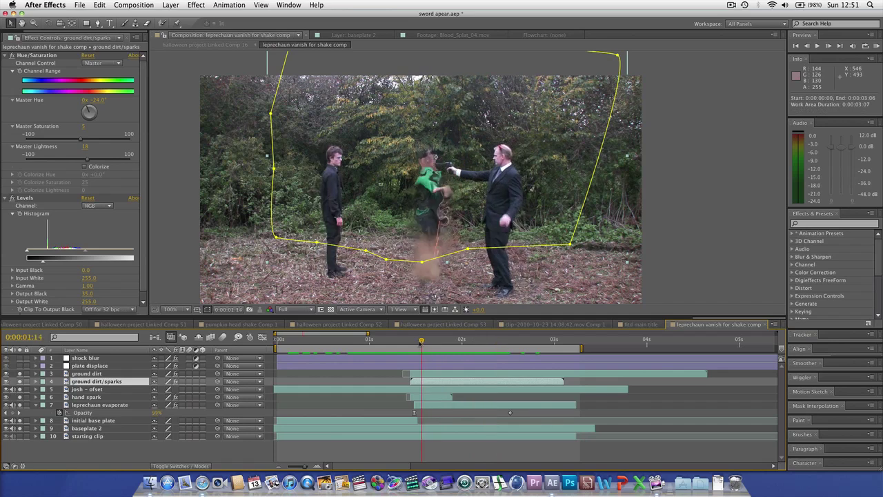
{"action": "left_click_drag", "start_coordinate": [422, 343], "coordinate": [436, 343]}
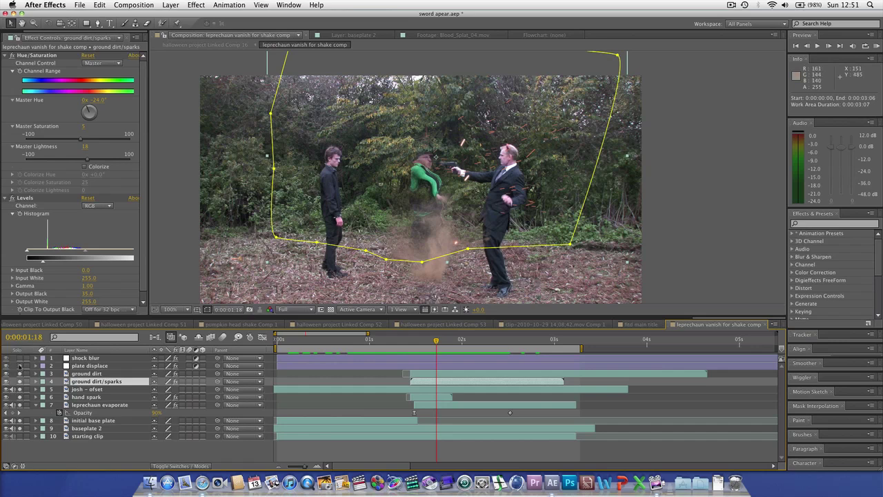
Solo and select the plate displace layer, and scrub through its Turbulent Displace distortion, ending at 0:00:01:21.
{"action": "left_click", "coordinate": [89, 366]}
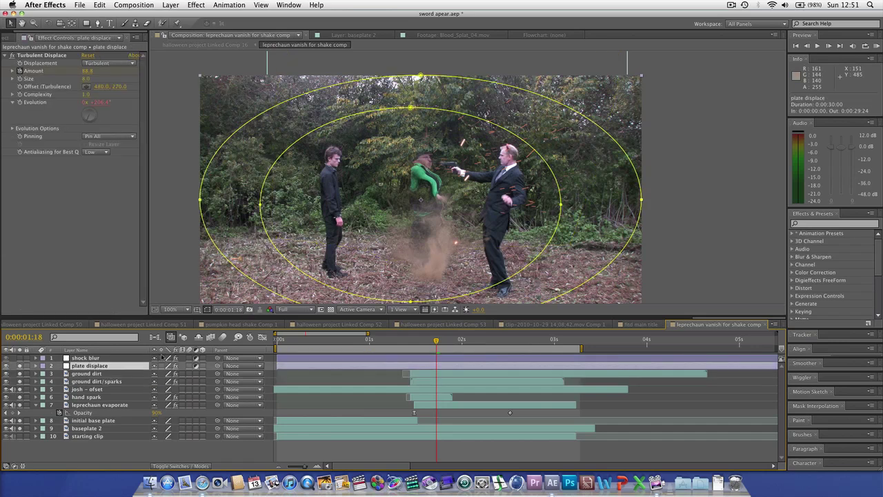
{"action": "key", "text": "j"}
{"action": "left_click_drag", "start_coordinate": [414, 344], "coordinate": [452, 346]}
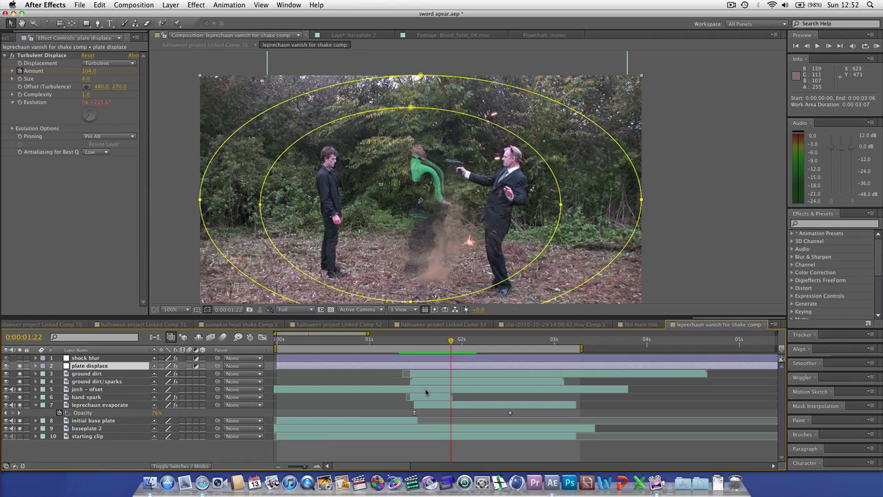
{"action": "mouse_move", "coordinate": [422, 345]}
{"action": "left_mouse_down"}
{"action": "mouse_move", "coordinate": [410, 344]}
{"action": "mouse_move", "coordinate": [422, 342]}
{"action": "left_mouse_up"}
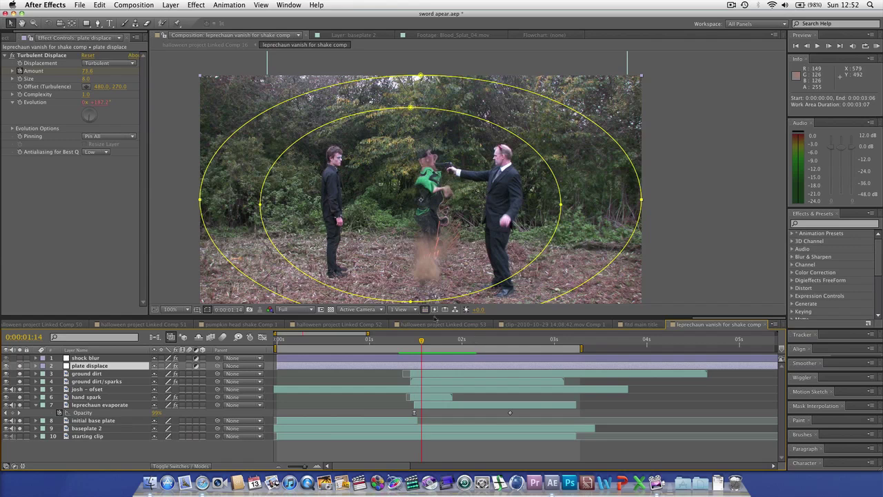
{"action": "left_click_drag", "start_coordinate": [422, 341], "coordinate": [436, 342]}
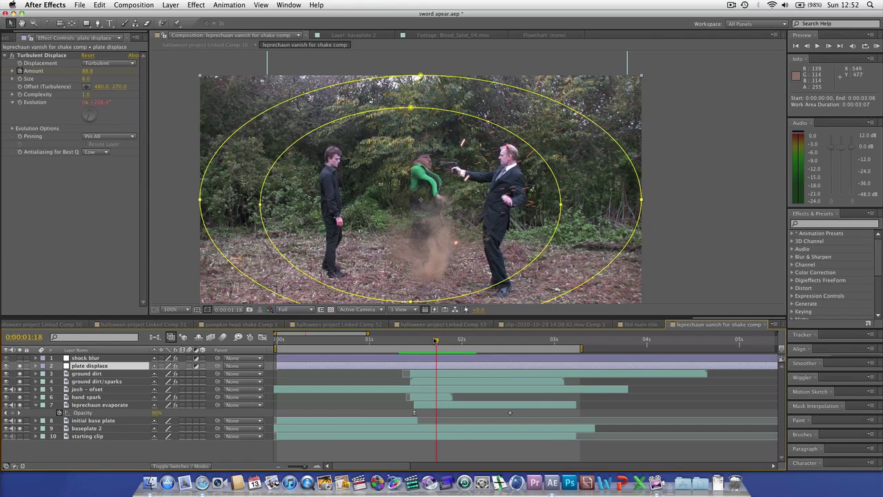
{"action": "mouse_move", "coordinate": [436, 341]}
{"action": "left_mouse_down"}
{"action": "mouse_move", "coordinate": [422, 341]}
{"action": "mouse_move", "coordinate": [447, 347]}
{"action": "left_mouse_up"}
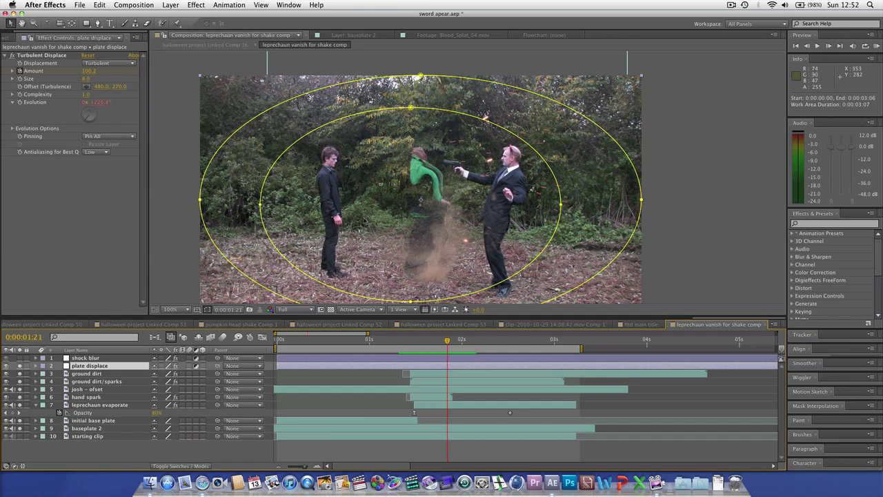
Scrub to the start of the blast at 0:00:01:12, hide the shock blur layer and go back to 0:00:01:11.
{"action": "left_click_drag", "start_coordinate": [426, 345], "coordinate": [451, 343]}
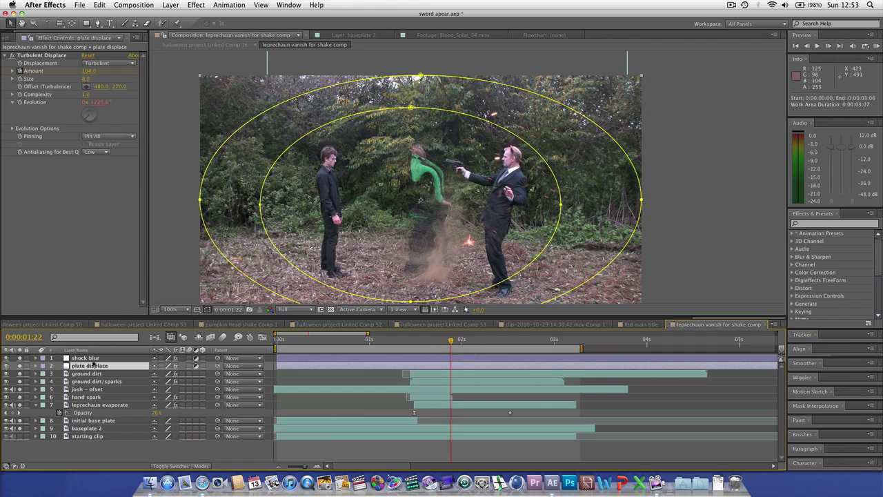
{"action": "left_click_drag", "start_coordinate": [410, 339], "coordinate": [410, 343]}
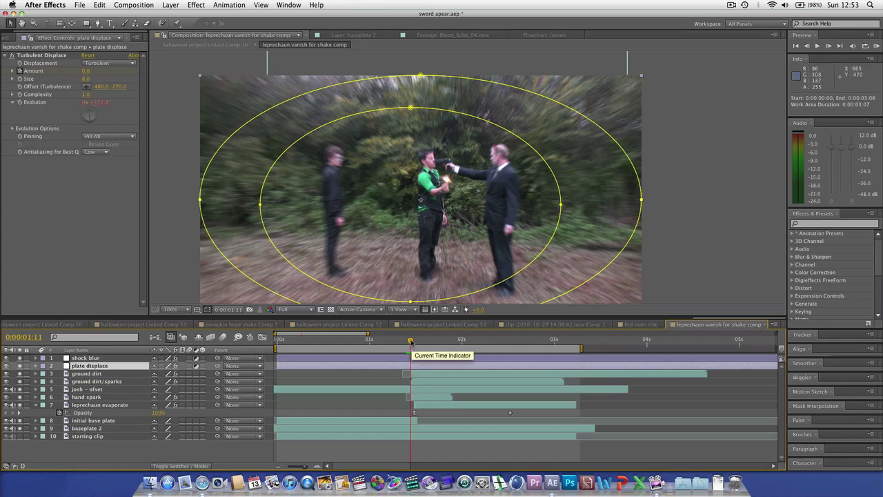
{"action": "left_click_drag", "start_coordinate": [411, 340], "coordinate": [414, 340]}
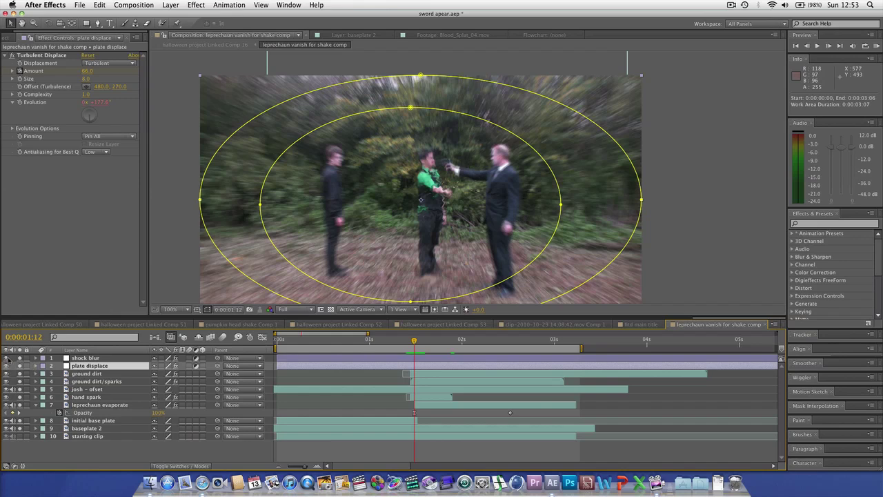
{"action": "left_click", "coordinate": [6, 357]}
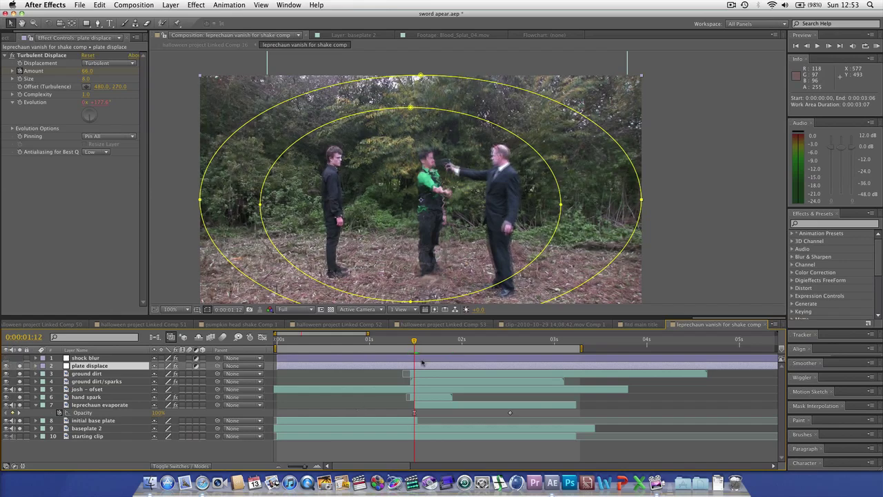
{"action": "key", "text": "Page_Up"}
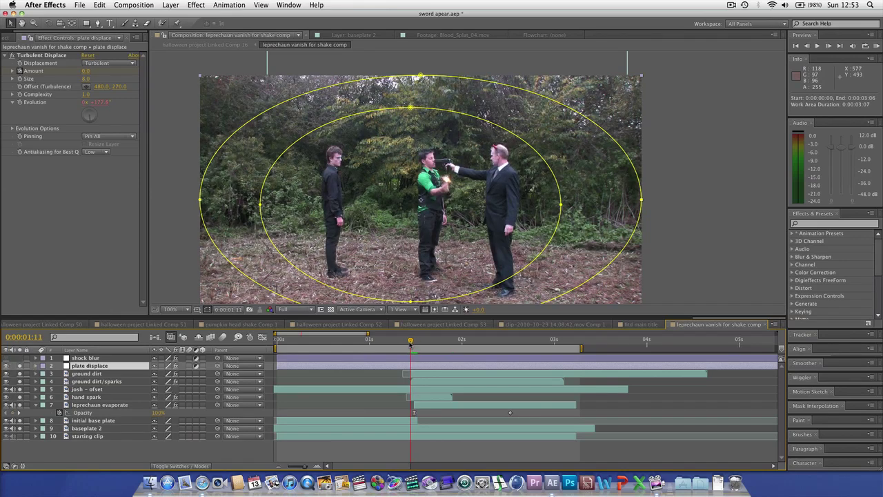
Select the baseplate 2 layer and step back and forth frame by frame around 0:00:01:11 to 0:00:01:13 without the shock blur.
{"action": "left_click", "coordinate": [94, 420]}
{"action": "left_click", "coordinate": [86, 429]}
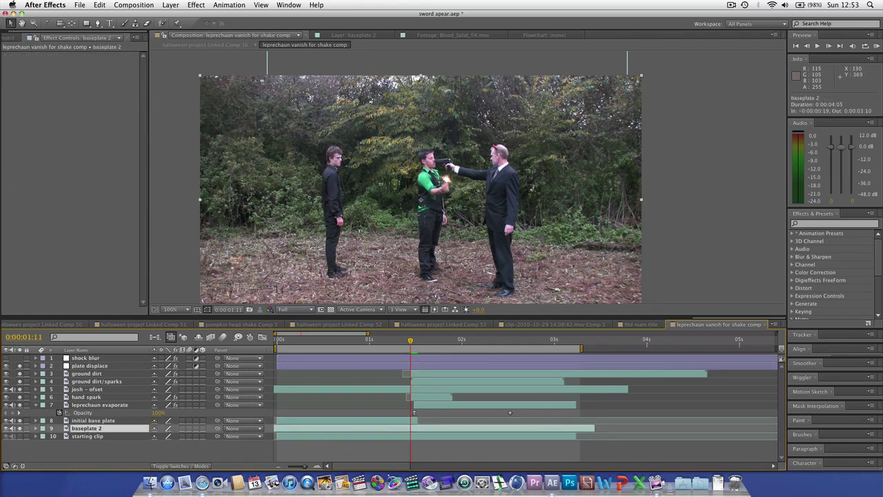
{"action": "key", "text": "Page_Down"}
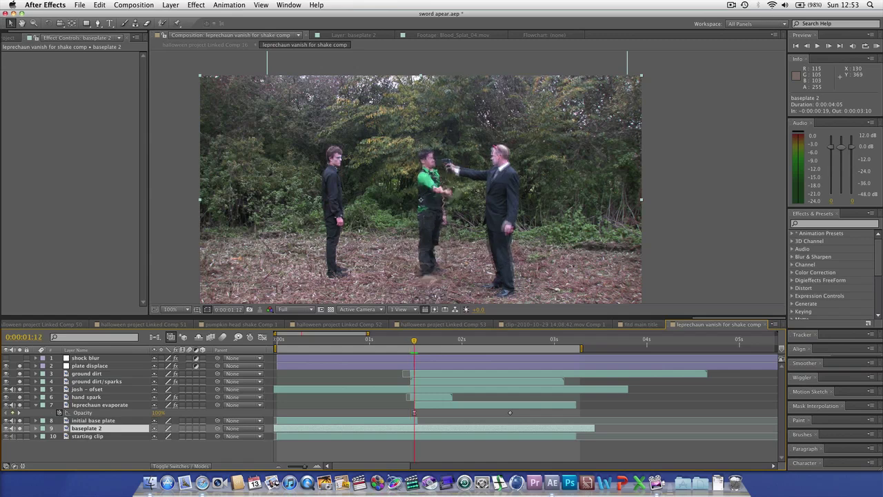
{"action": "key", "text": "Page_Up"}
{"action": "key", "text": "Page_Down"}
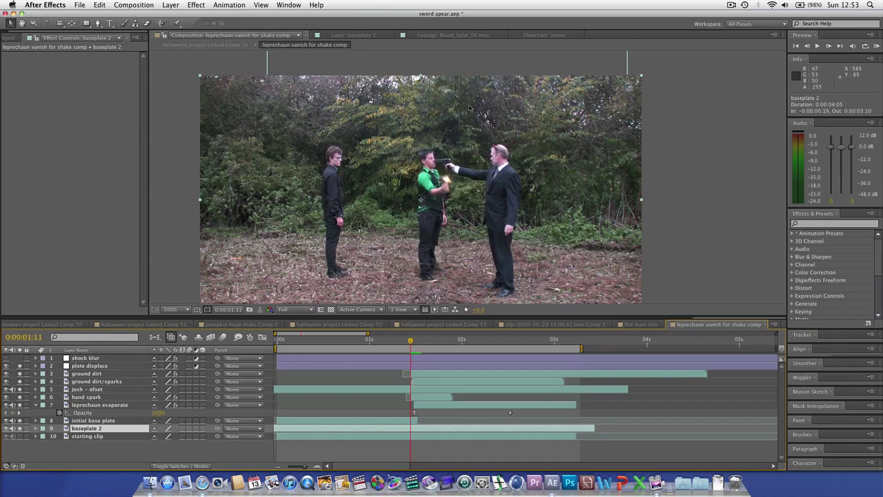
{"action": "key", "text": "Page_Down"}
{"action": "key", "text": "Page_Up"}
{"action": "key", "text": "Page_Up"}
{"action": "key", "text": "Page_Down"}
{"action": "key", "text": "Page_Down"}
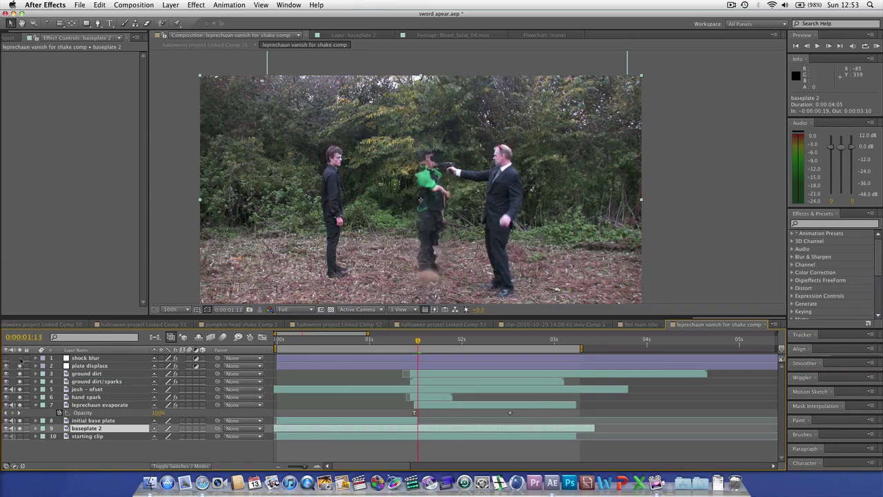
Show the shock blur layer again and step frame by frame from 0:00:01:11 to 0:00:01:19 to examine the blur.
{"action": "key", "text": "Page_Up"}
{"action": "key", "text": "Page_Up"}
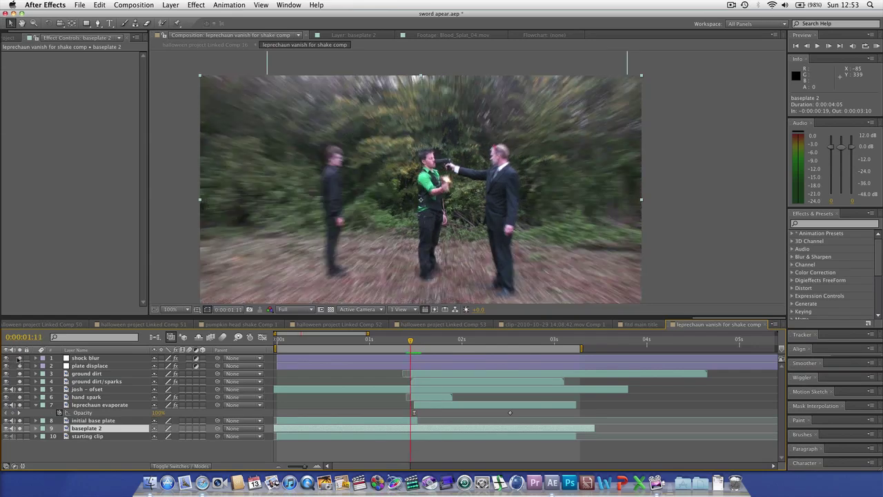
{"action": "key", "text": "Page_Down"}
{"action": "key", "text": "Page_Down"}
{"action": "key", "text": "Page_Down"}
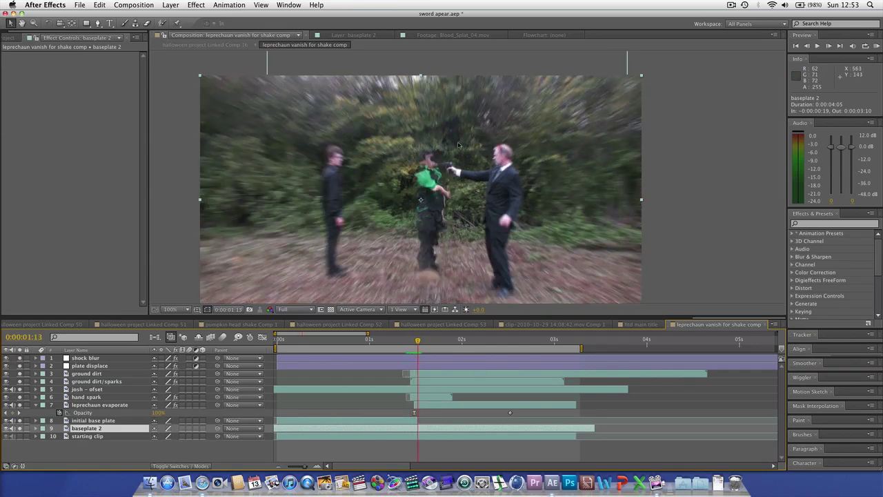
{"action": "key", "text": "Page_Down"}
{"action": "key", "text": "Page_Down"}
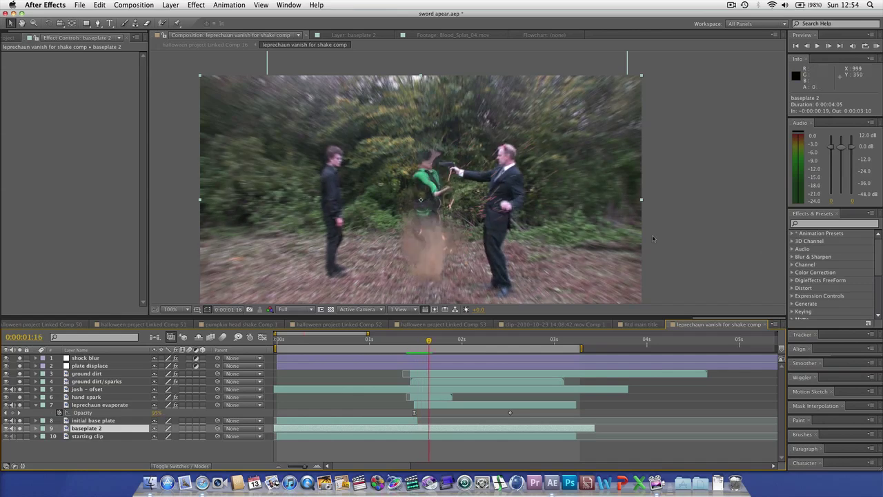
{"action": "key", "text": "Page_Down"}
{"action": "key", "text": "Page_Down"}
{"action": "key", "text": "Page_Down"}
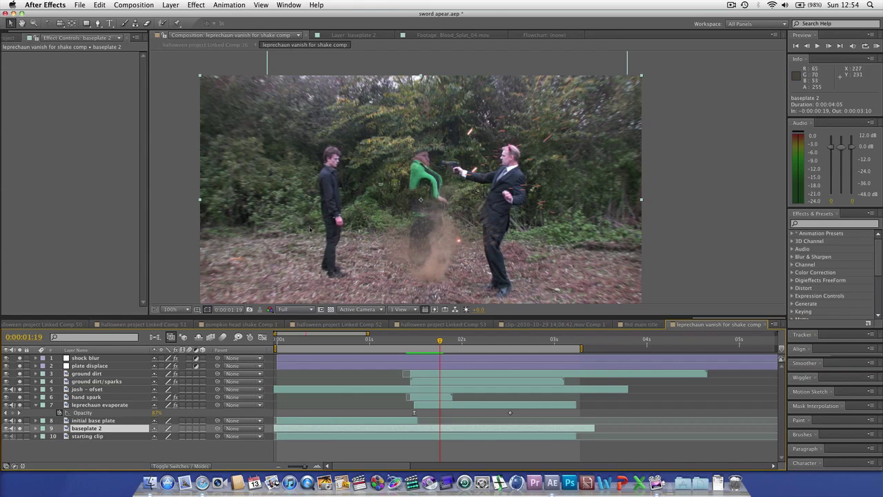
Scrub the composite forward past 0:00:01:19 and back through the vanish, ending at 0:00:01:07.
{"action": "left_click_drag", "start_coordinate": [436, 343], "coordinate": [455, 343]}
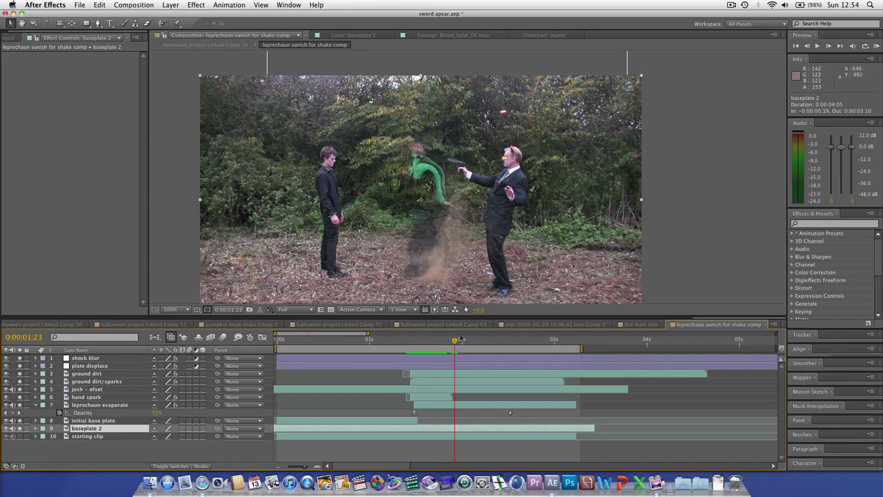
{"action": "left_click_drag", "start_coordinate": [454, 341], "coordinate": [418, 342]}
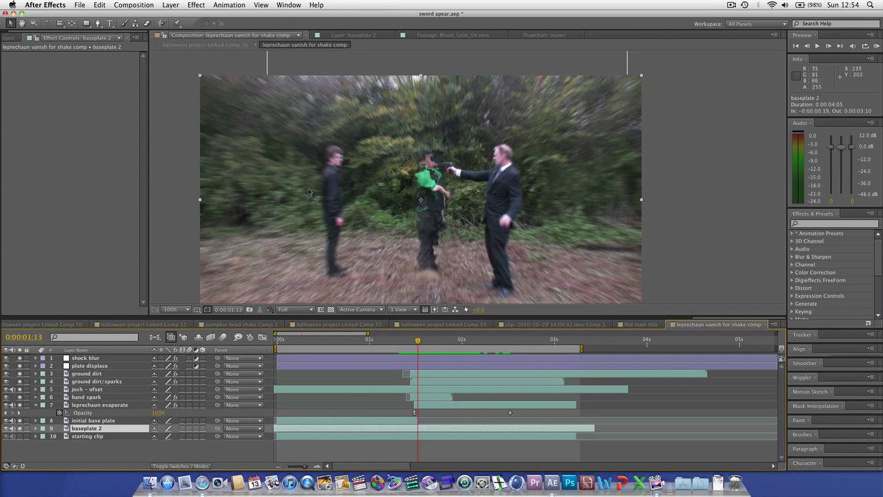
{"action": "left_click_drag", "start_coordinate": [416, 345], "coordinate": [396, 342]}
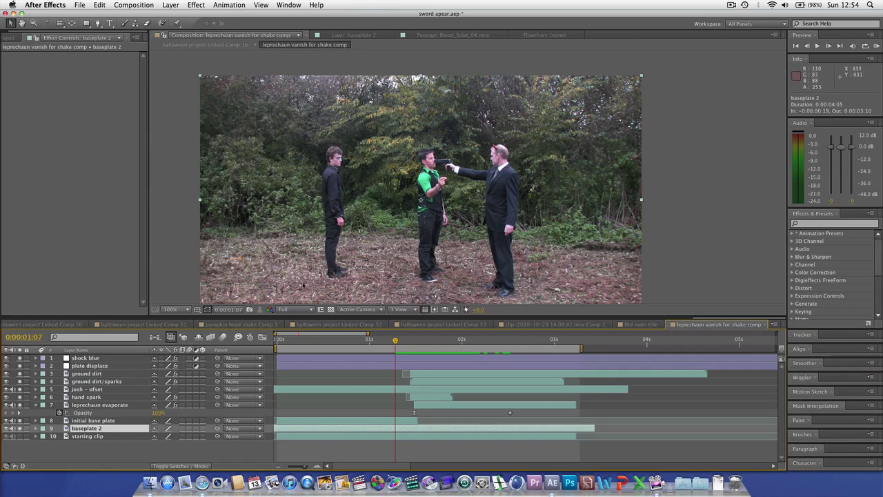
Unsolo the bystander's offset layer, scrub from 0:00:01:07 to 0:00:01:19 to compare his timing, and solo the layer again.
{"action": "left_click", "coordinate": [20, 391]}
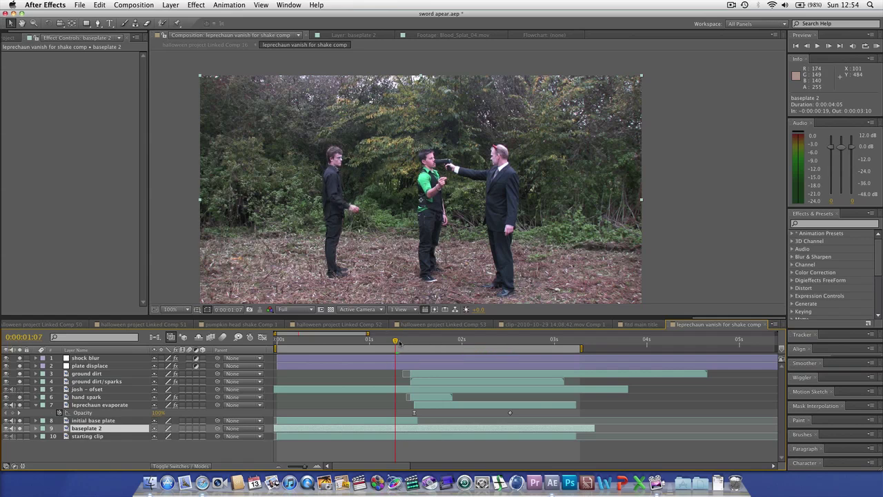
{"action": "left_click_drag", "start_coordinate": [399, 343], "coordinate": [441, 362]}
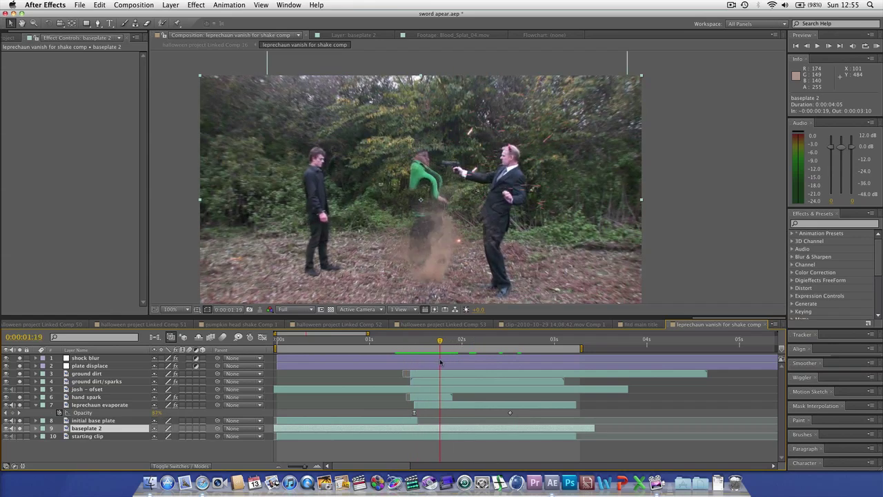
{"action": "left_click", "coordinate": [20, 390]}
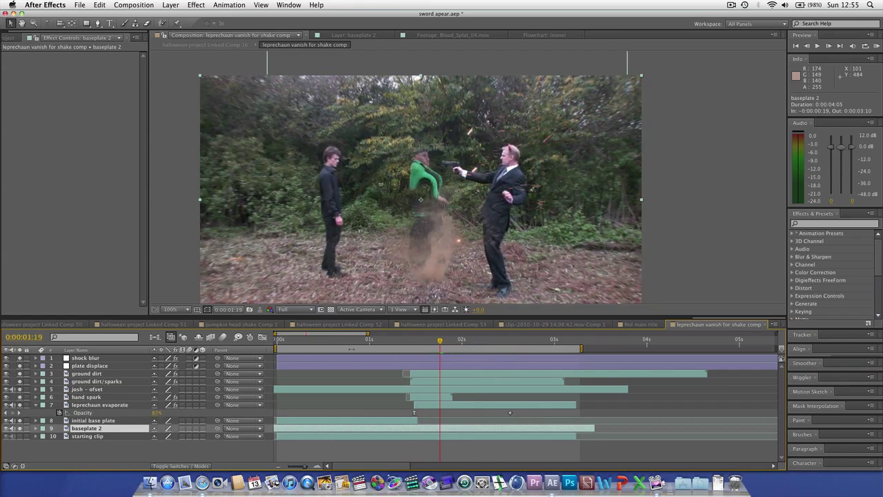
Return to 0:00:01:06 and play the full composite through the vanish, stopping at 0:00:02:13.
{"action": "mouse_move", "coordinate": [408, 343]}
{"action": "left_mouse_down"}
{"action": "mouse_move", "coordinate": [536, 342]}
{"action": "mouse_move", "coordinate": [380, 341]}
{"action": "mouse_move", "coordinate": [436, 342]}
{"action": "mouse_move", "coordinate": [406, 358]}
{"action": "mouse_move", "coordinate": [437, 341]}
{"action": "mouse_move", "coordinate": [362, 343]}
{"action": "mouse_move", "coordinate": [411, 351]}
{"action": "mouse_move", "coordinate": [392, 349]}
{"action": "left_mouse_up"}
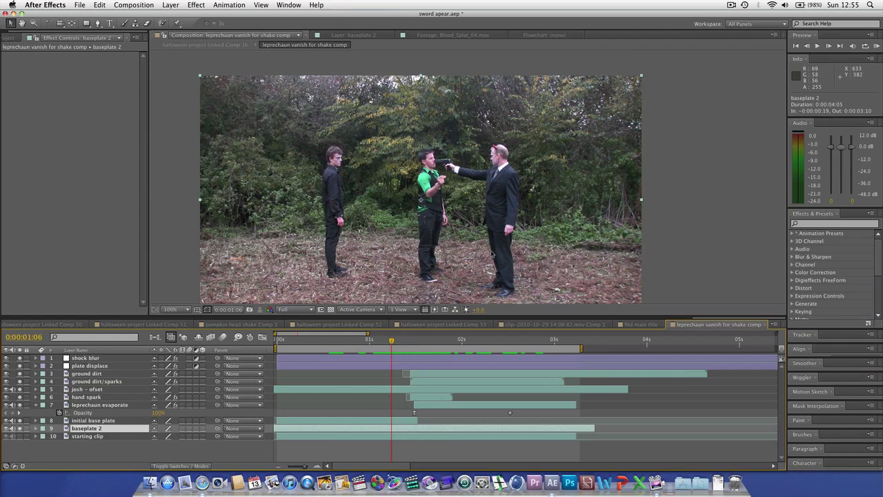
{"action": "key", "text": "comma"}
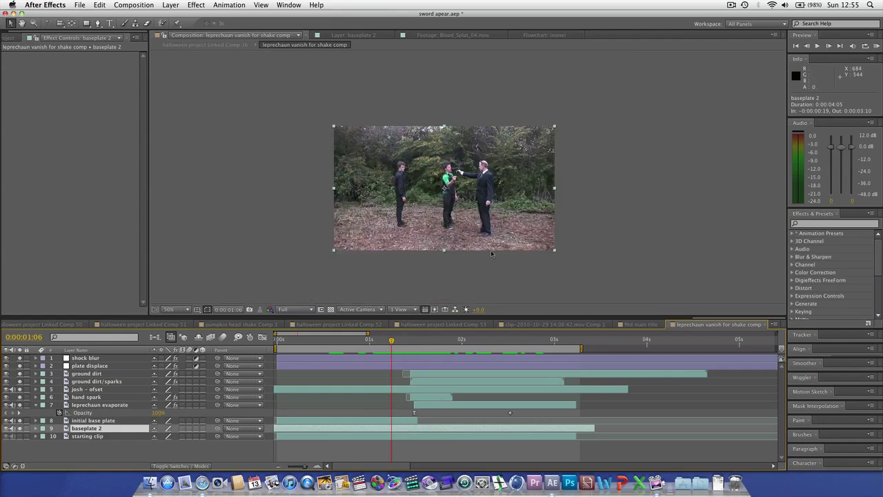
{"action": "key", "text": "period"}
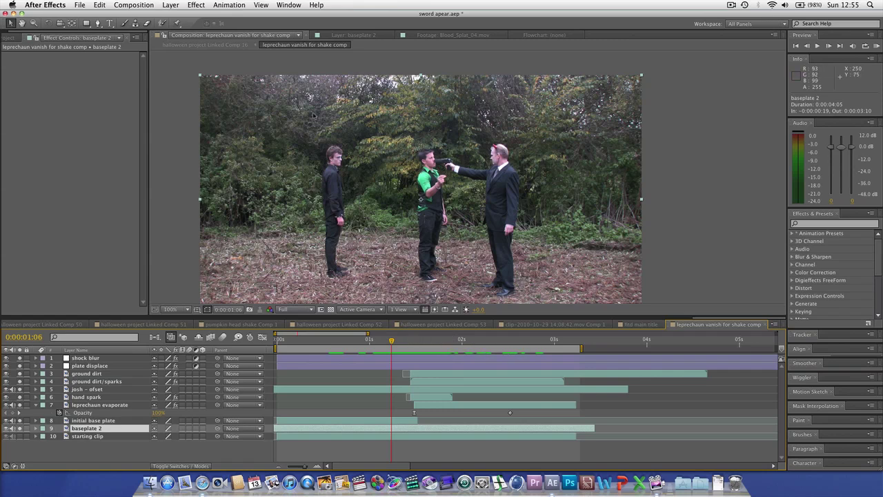
{"action": "key", "text": "space"}
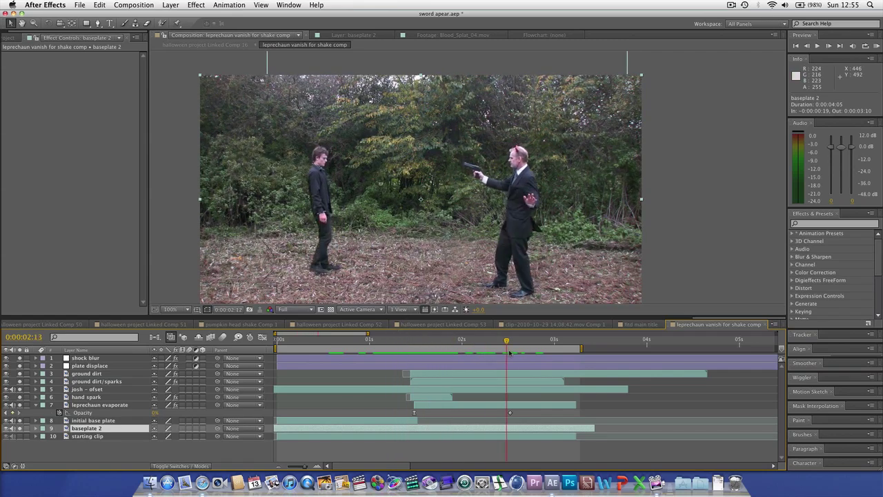
Scrub back to 0:00:01:18, unsolo the ground dirt and ground dirt/sparks layers to compare the vanish, restore them and play to 0:00:02:03.
{"action": "left_click_drag", "start_coordinate": [476, 341], "coordinate": [436, 342]}
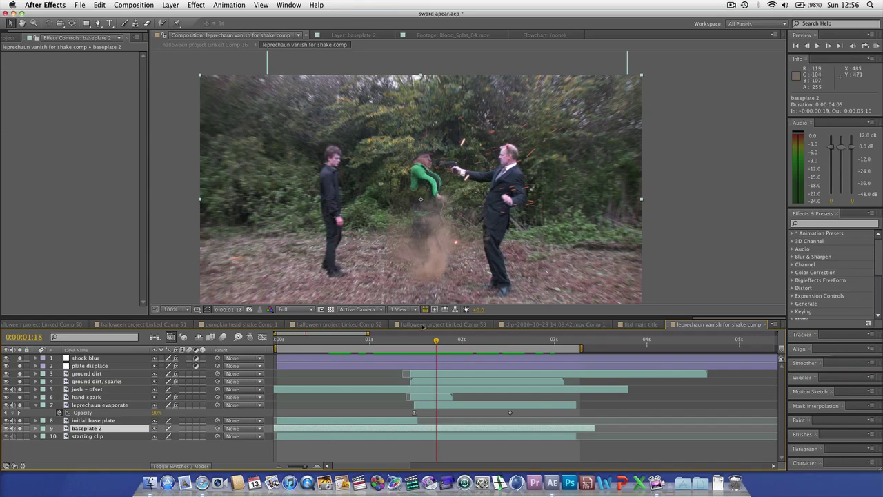
{"action": "left_click_drag", "start_coordinate": [420, 340], "coordinate": [435, 319]}
{"action": "left_click", "coordinate": [21, 381]}
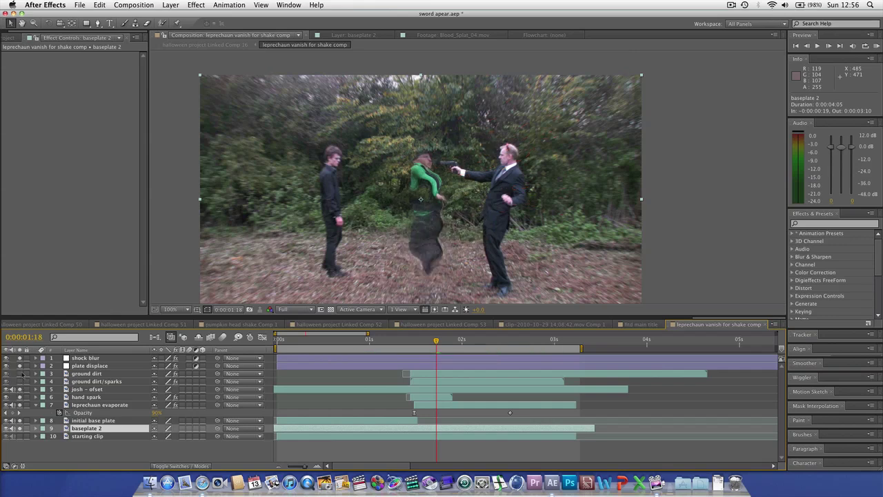
{"action": "left_click_drag", "start_coordinate": [428, 345], "coordinate": [453, 343]}
{"action": "key", "text": "space"}
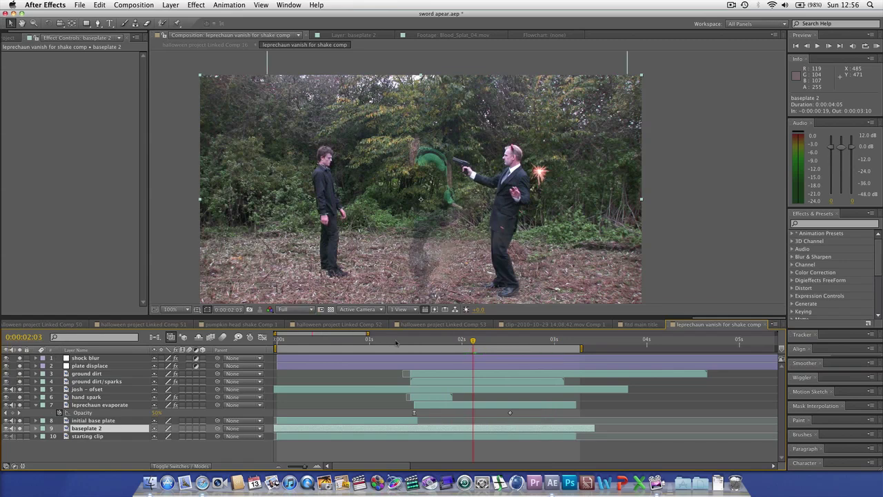
Scrub the complete composite from the start of the vanish to 0:00:02:00 and back to 0:00:01:03.
{"action": "left_click", "coordinate": [412, 341]}
{"action": "left_click_drag", "start_coordinate": [414, 342], "coordinate": [462, 344]}
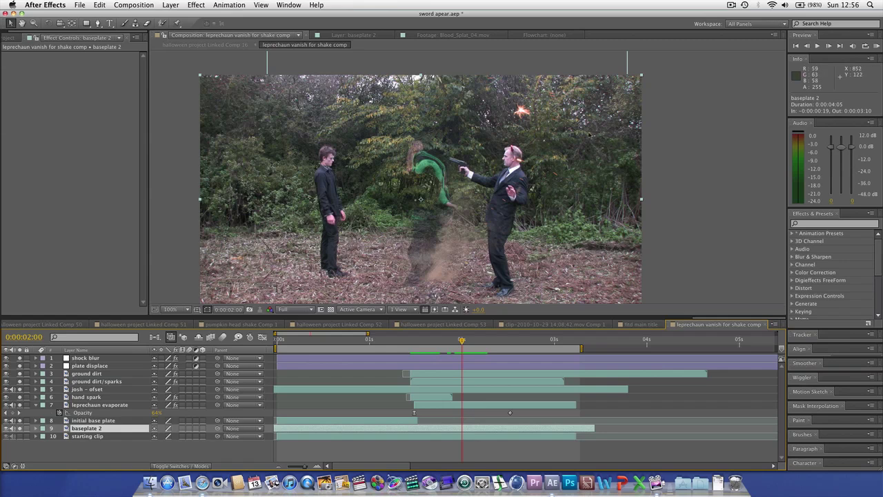
{"action": "left_click_drag", "start_coordinate": [440, 343], "coordinate": [380, 342]}
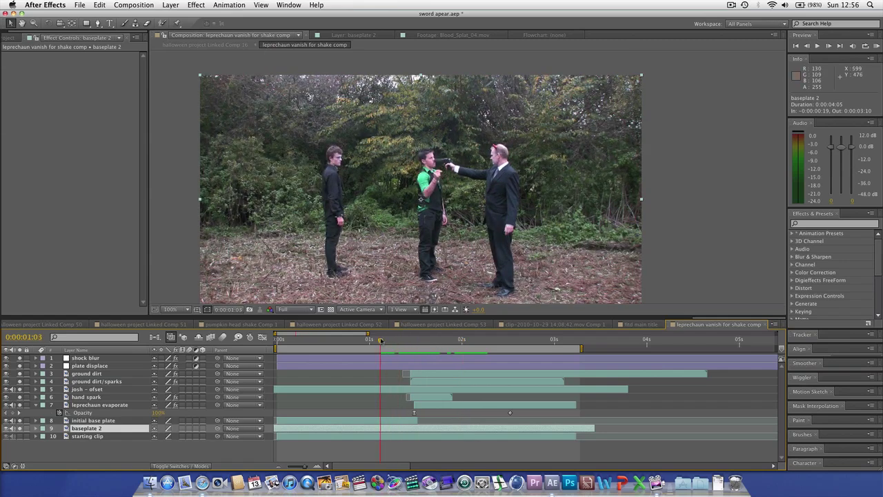